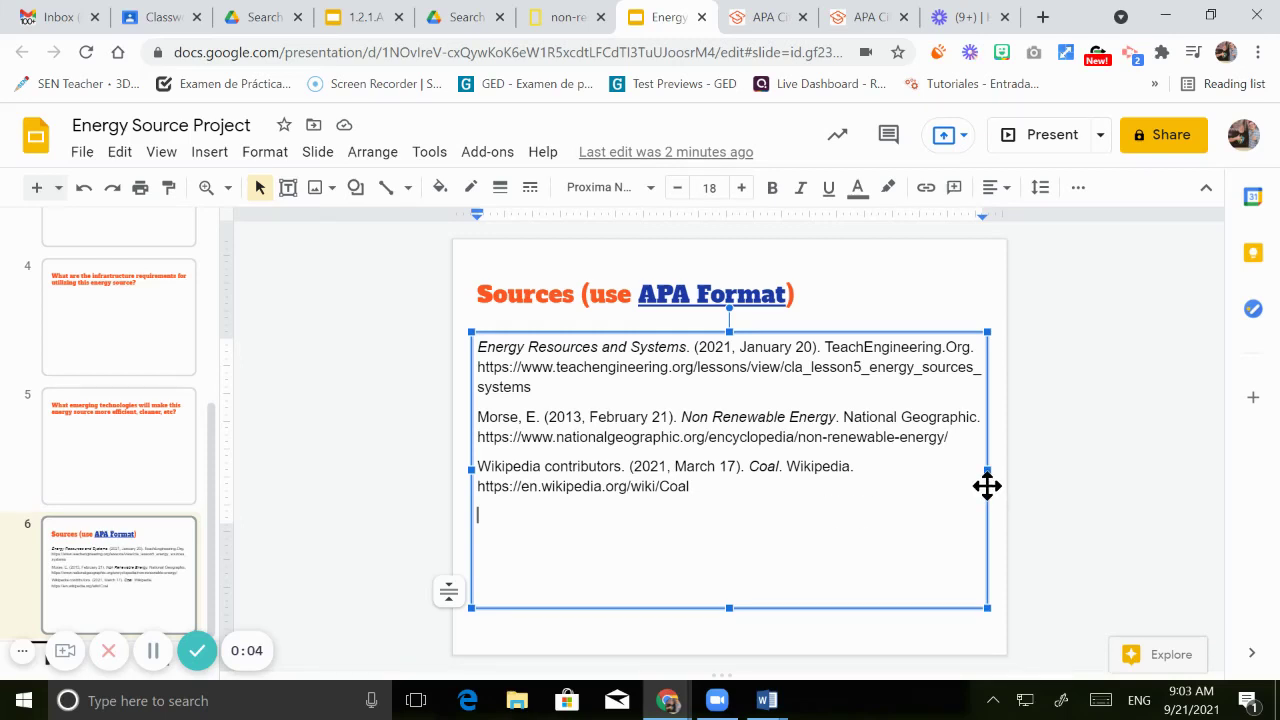
- Place the cursor after the Coal citation and review the National Geographic non-renewable energy article
{"action": "left_click", "coordinate": [772, 500]}
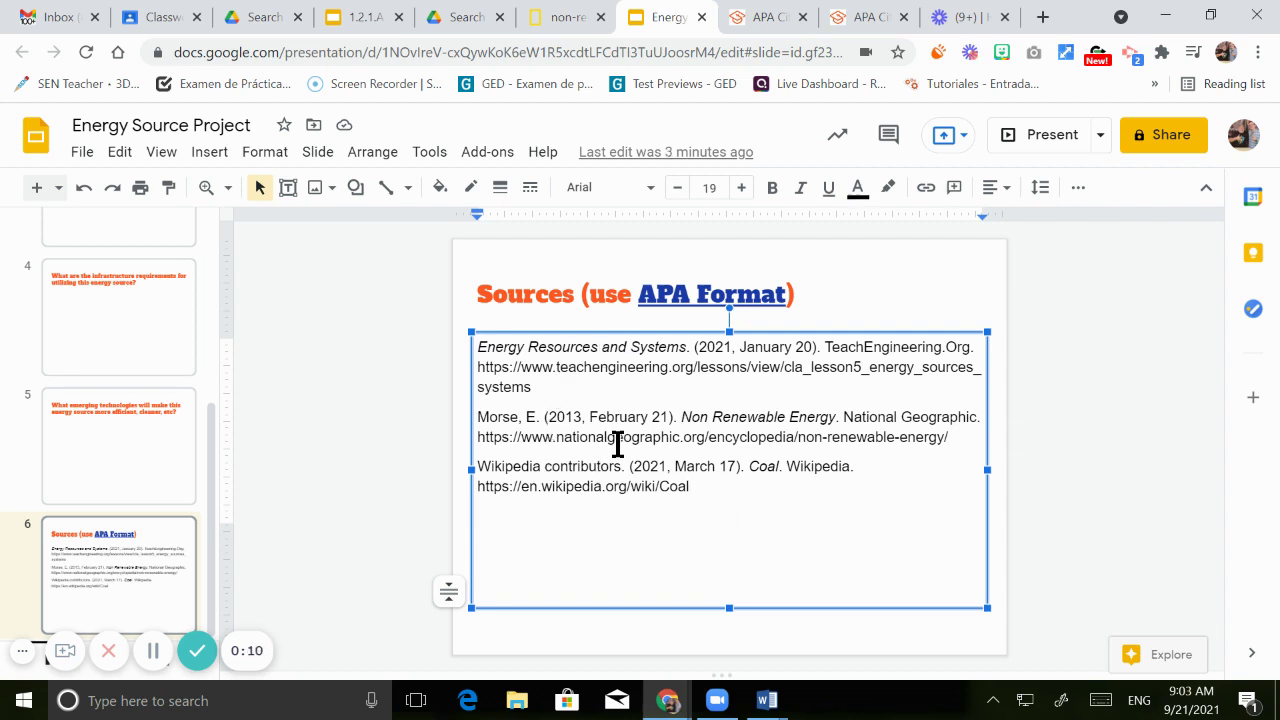
{"action": "left_click", "coordinate": [567, 18]}
{"action": "scroll", "coordinate": [503, 290], "scroll_direction": "up", "scroll_amount": 20}
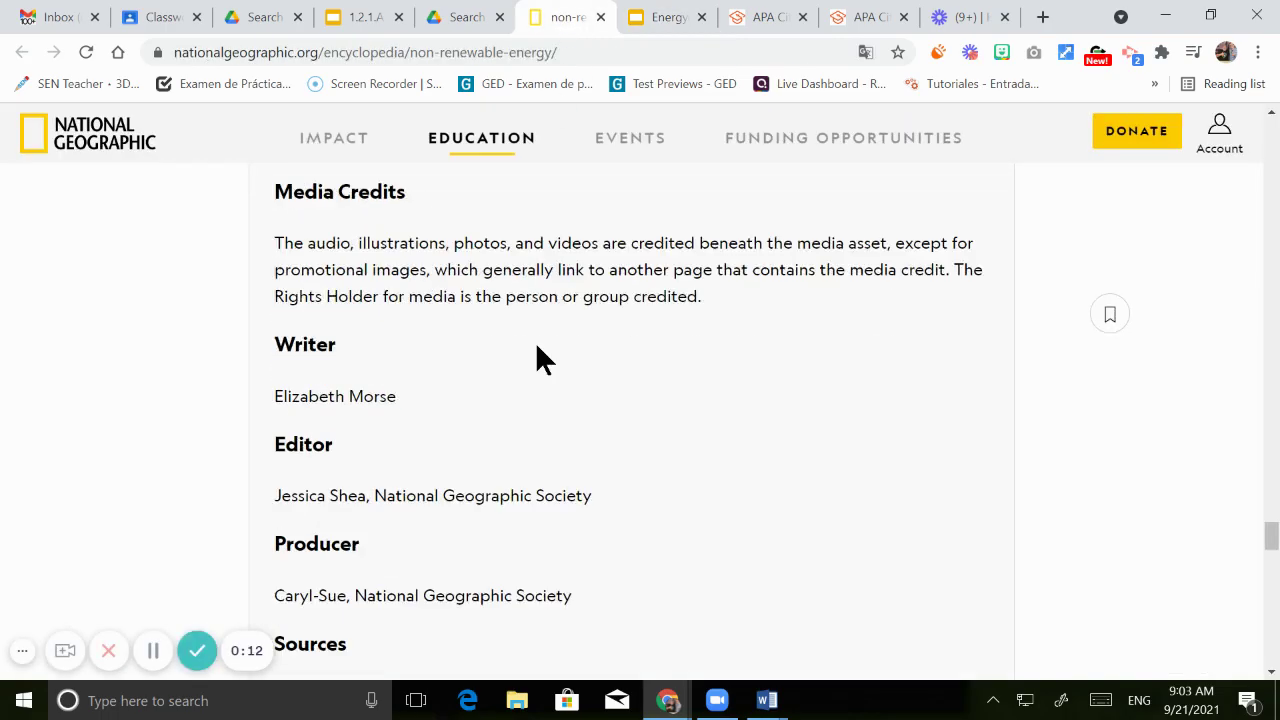
{"action": "scroll", "coordinate": [539, 361], "scroll_direction": "up", "scroll_amount": 20}
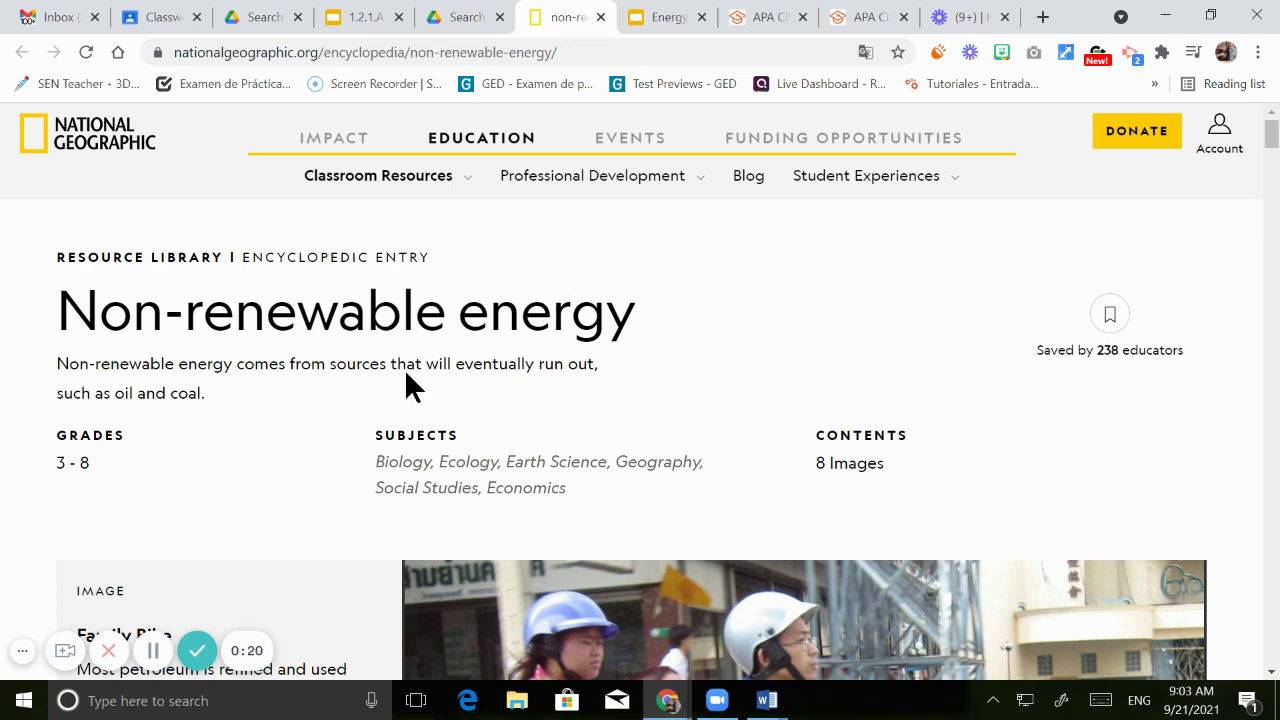
{"action": "scroll", "coordinate": [395, 355], "scroll_direction": "down", "scroll_amount": 9}
{"action": "scroll", "coordinate": [362, 323], "scroll_direction": "down", "scroll_amount": 3}
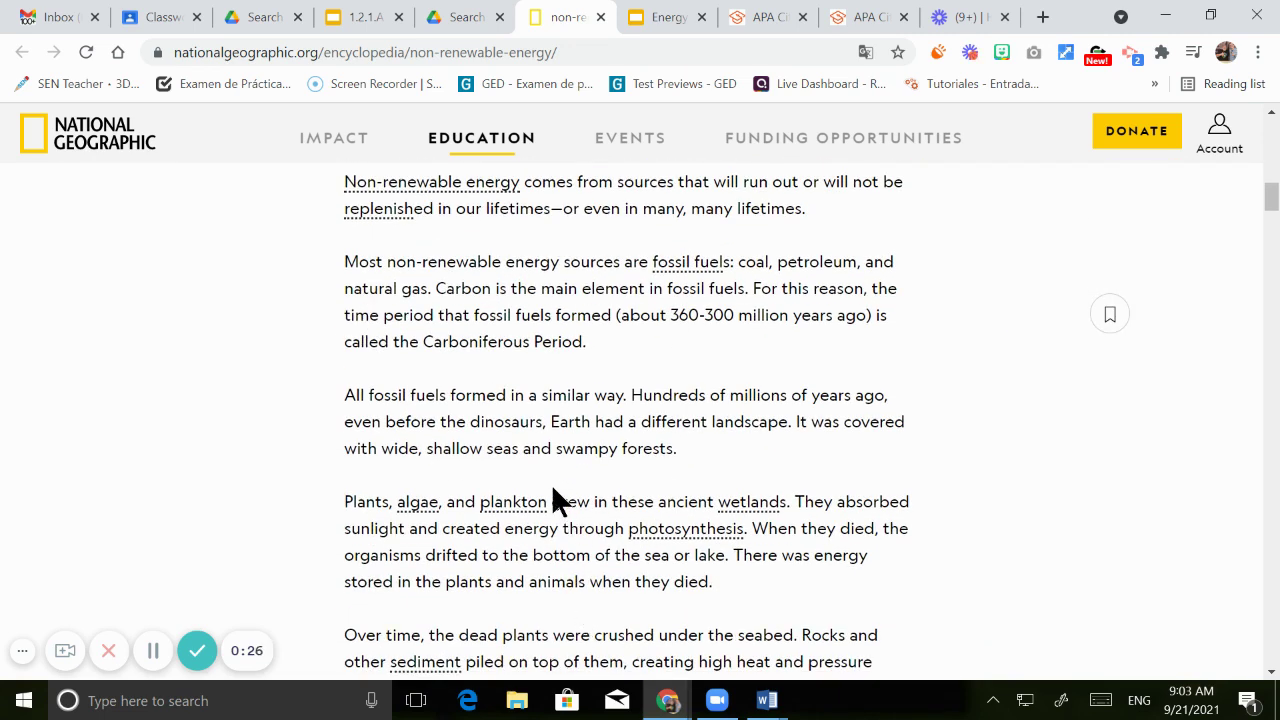
- Back on the slides, follow the title's APA Format link preview to Scribbr's citation generator
{"action": "left_click", "coordinate": [655, 17]}
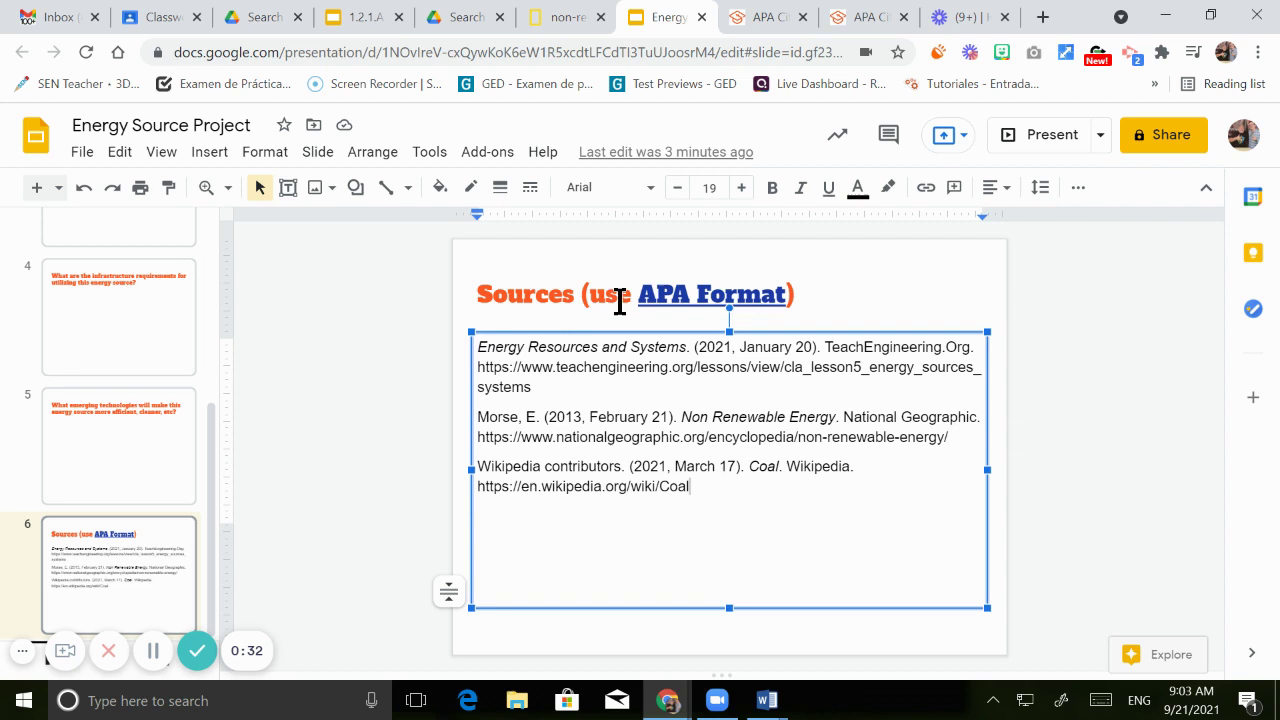
{"action": "left_click", "coordinate": [677, 295]}
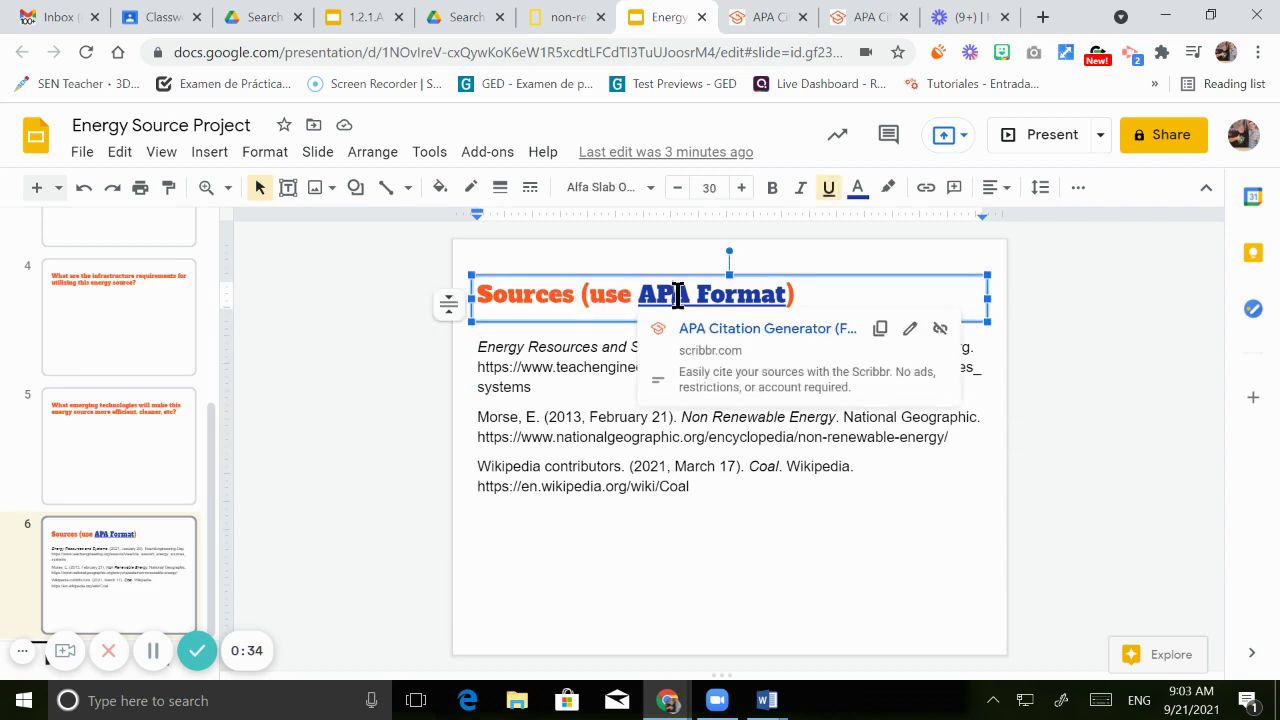
{"action": "left_click", "coordinate": [738, 330]}
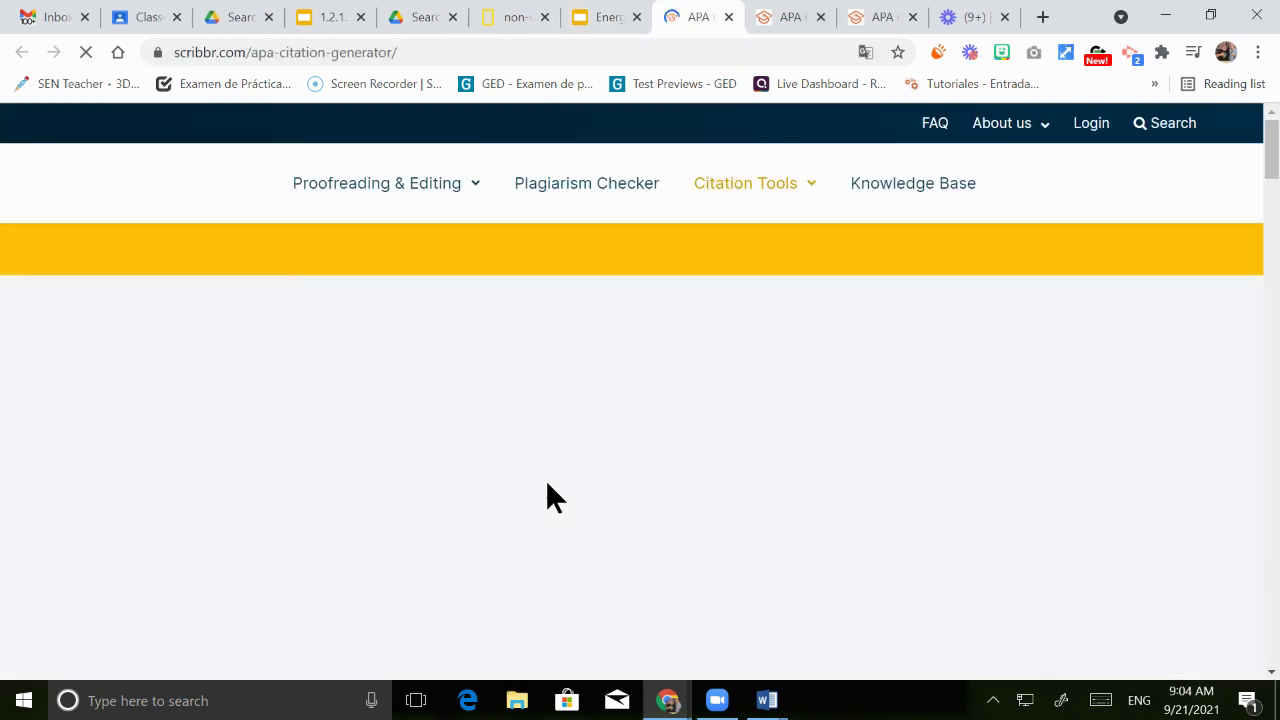
- Scroll down Scribbr's reference list and start a new Website citation
{"action": "scroll", "coordinate": [545, 485], "scroll_direction": "down", "scroll_amount": 2}
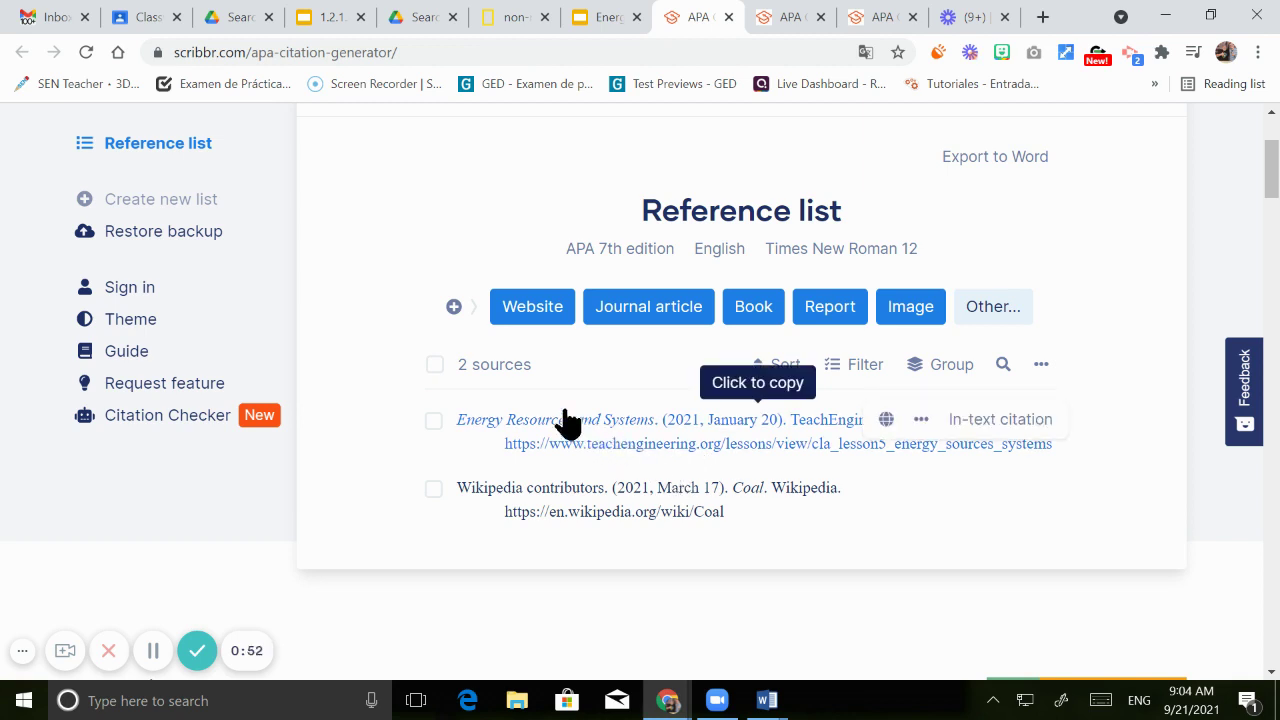
{"action": "left_click", "coordinate": [532, 305]}
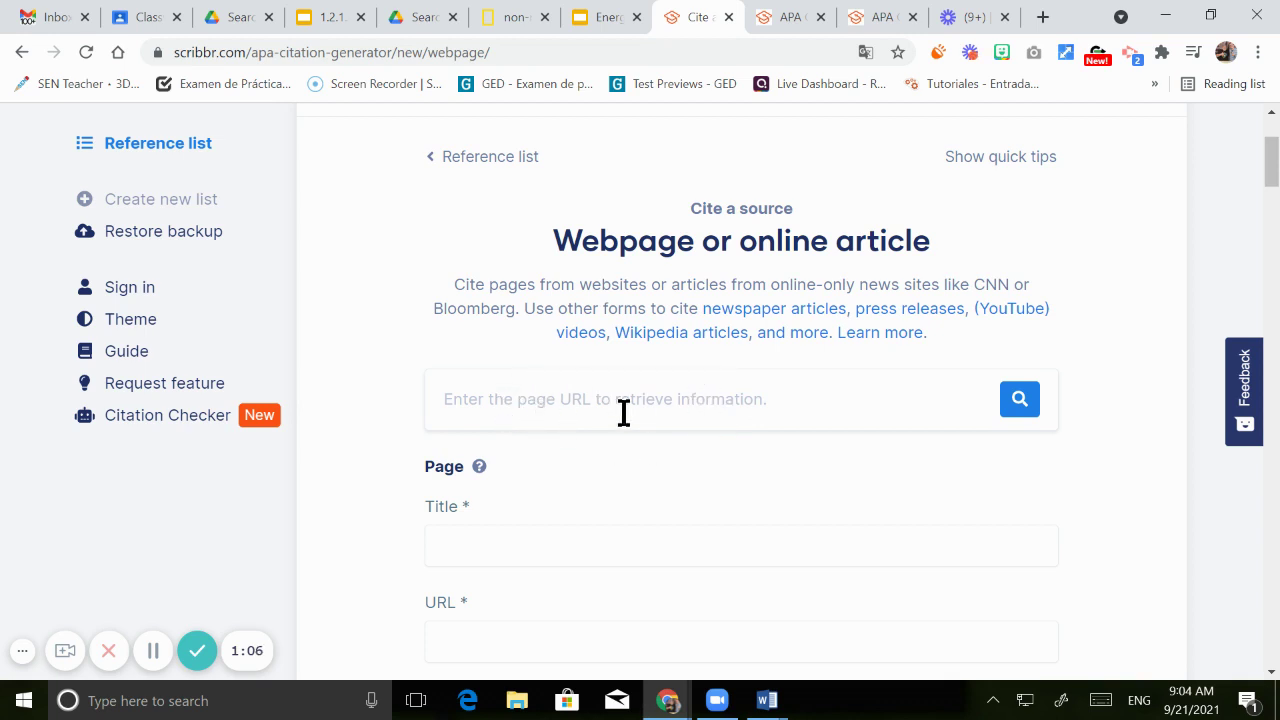
- Copy the National Geographic Non-renewable energy article's web address from the browser address bar
{"action": "left_click", "coordinate": [517, 17]}
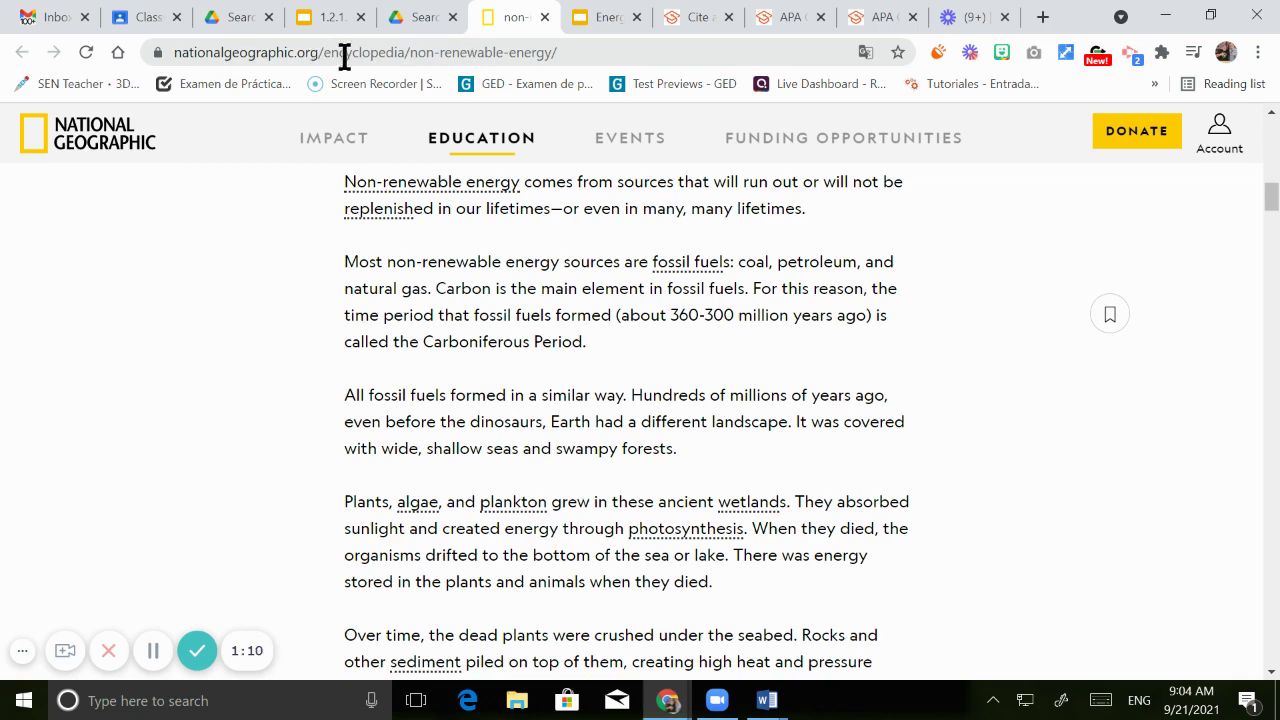
{"action": "scroll", "coordinate": [525, 408], "scroll_direction": "up", "scroll_amount": 10}
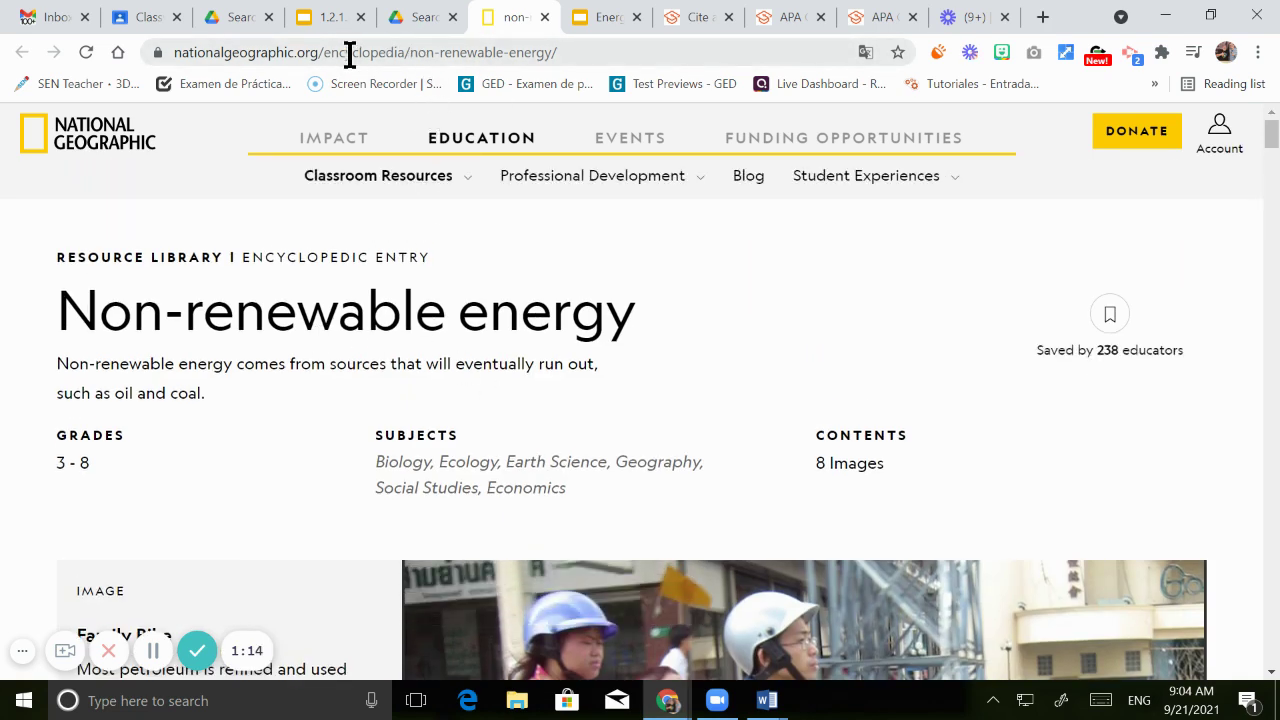
{"action": "left_click", "coordinate": [406, 48]}
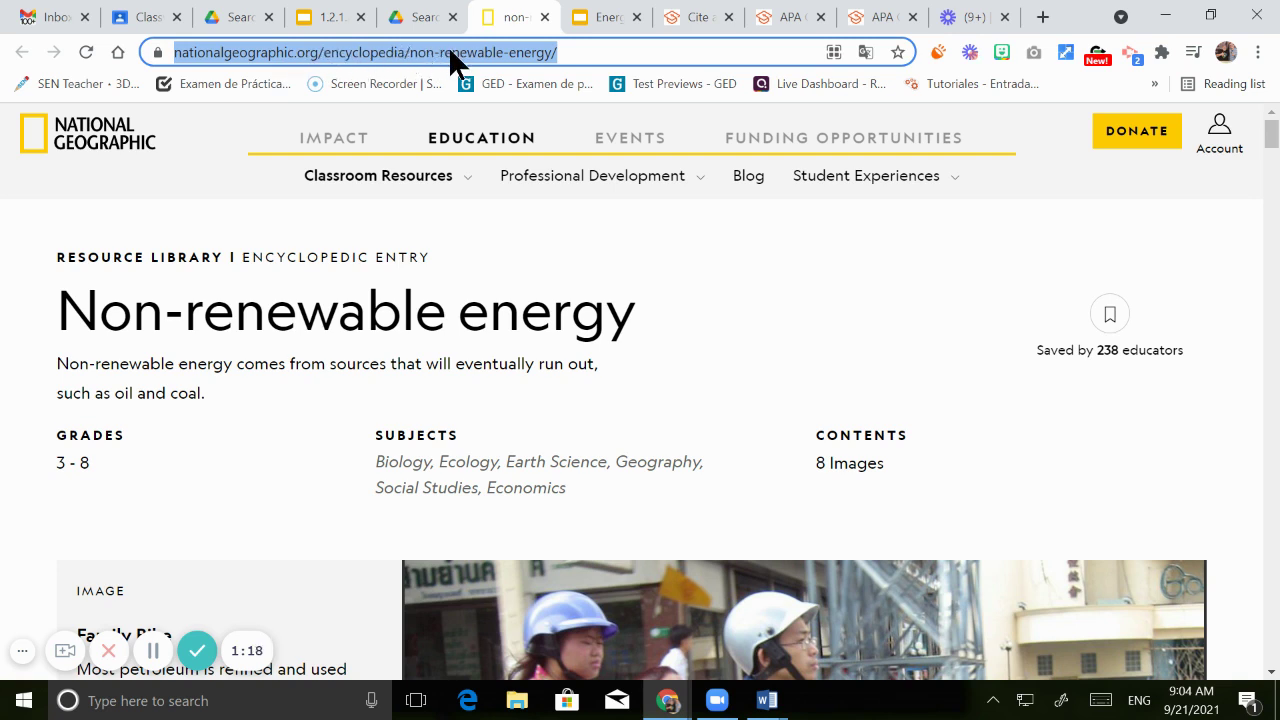
{"action": "right_click", "coordinate": [448, 55]}
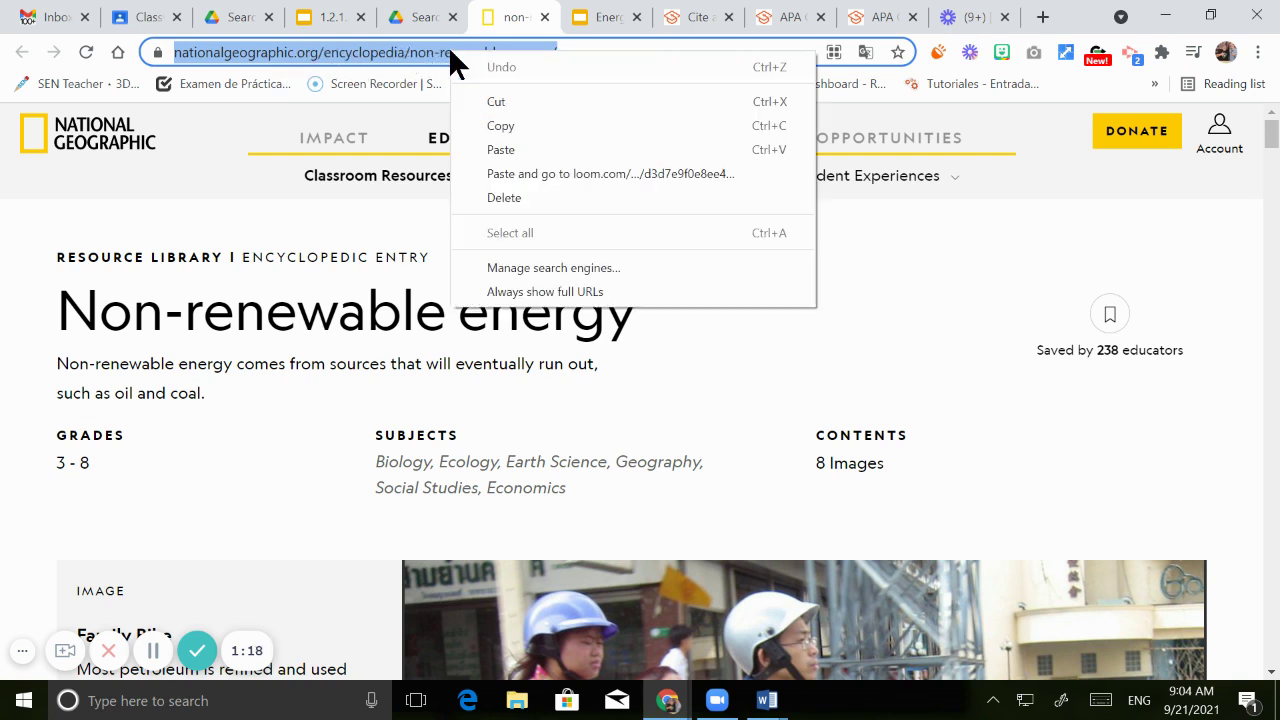
{"action": "left_click", "coordinate": [527, 126]}
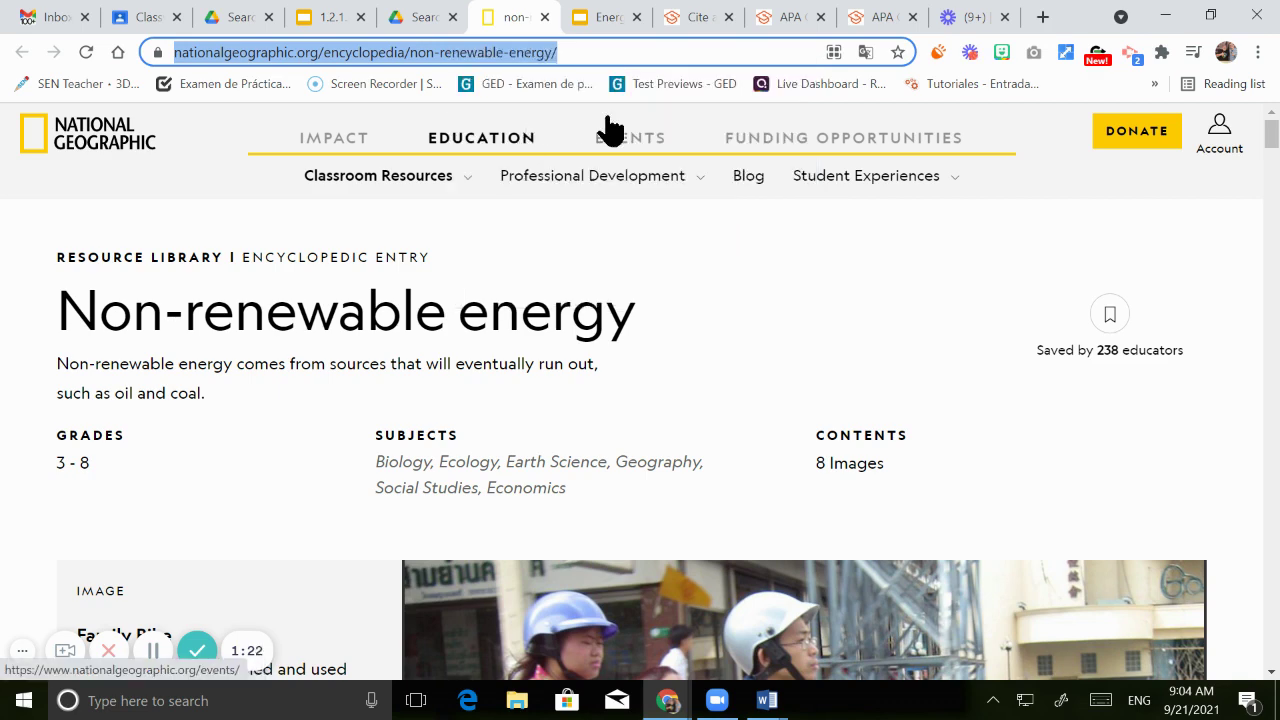
{"action": "left_click", "coordinate": [684, 20]}
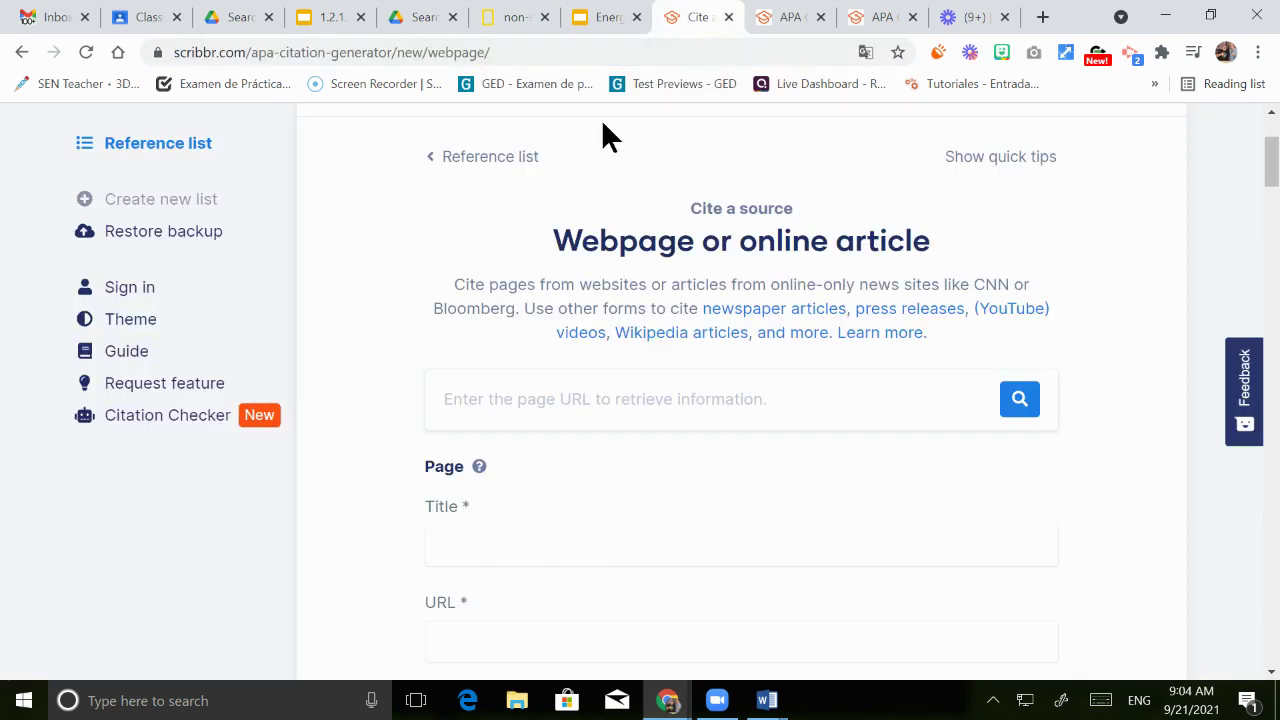
- Paste the National Geographic article address into the URL lookup and pick the non-renewable energy result
{"action": "left_click", "coordinate": [532, 401]}
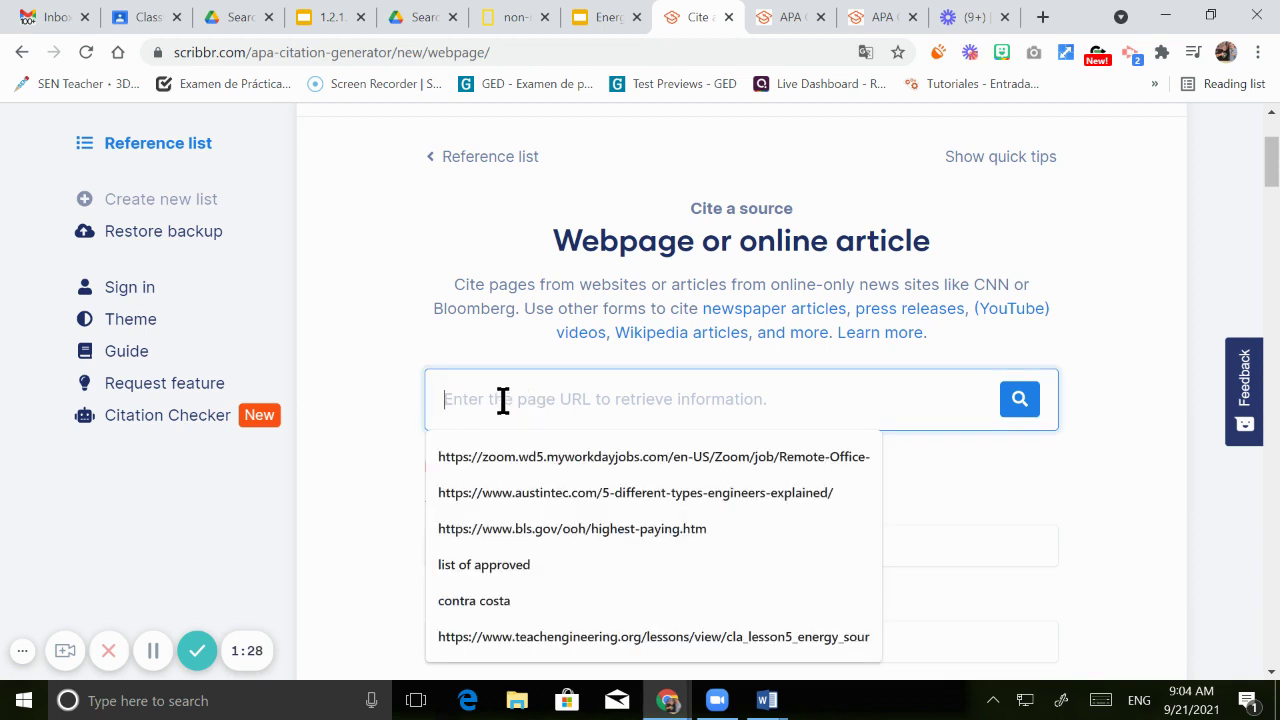
{"action": "right_click", "coordinate": [503, 400]}
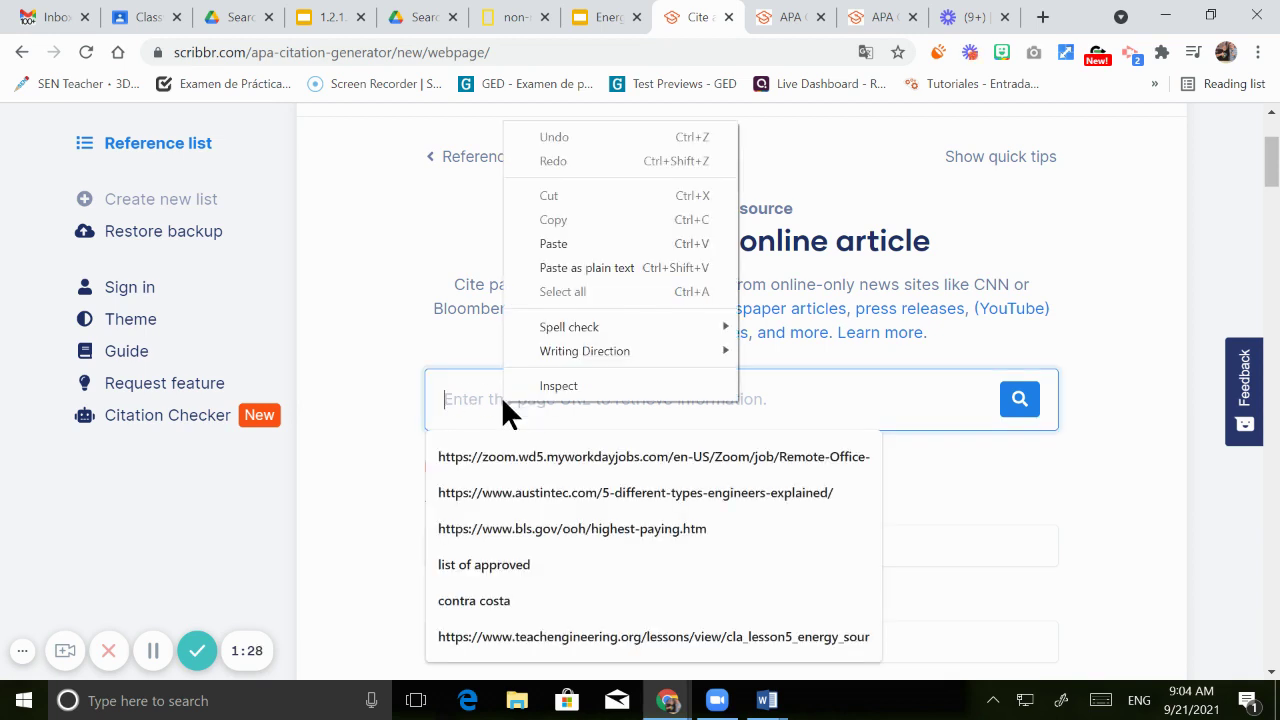
{"action": "left_click", "coordinate": [567, 243]}
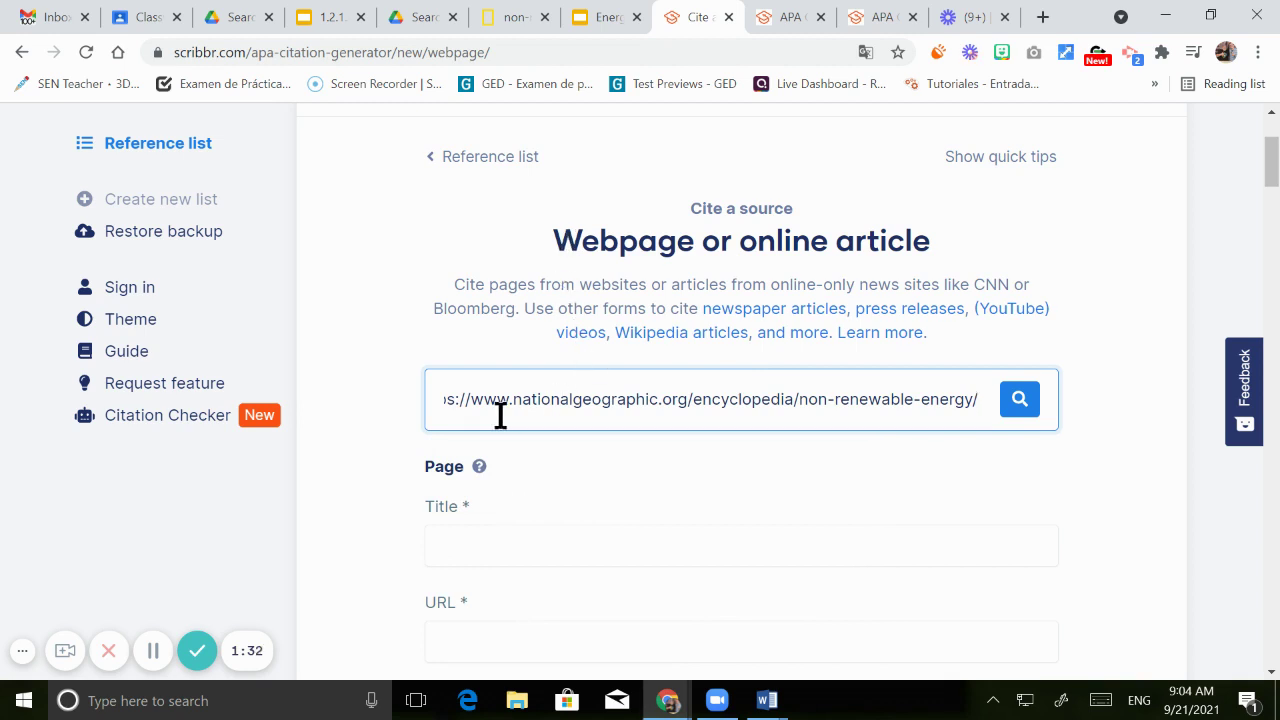
{"action": "left_click", "coordinate": [1019, 403]}
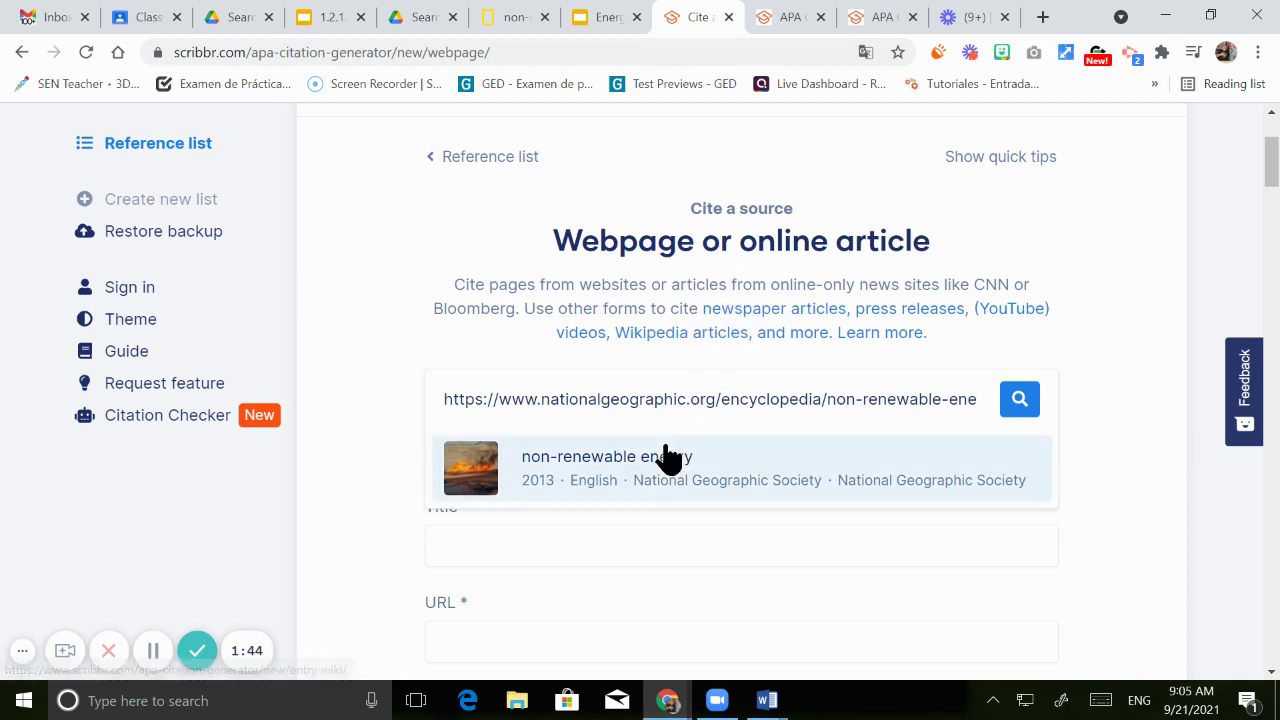
{"action": "left_click", "coordinate": [610, 484]}
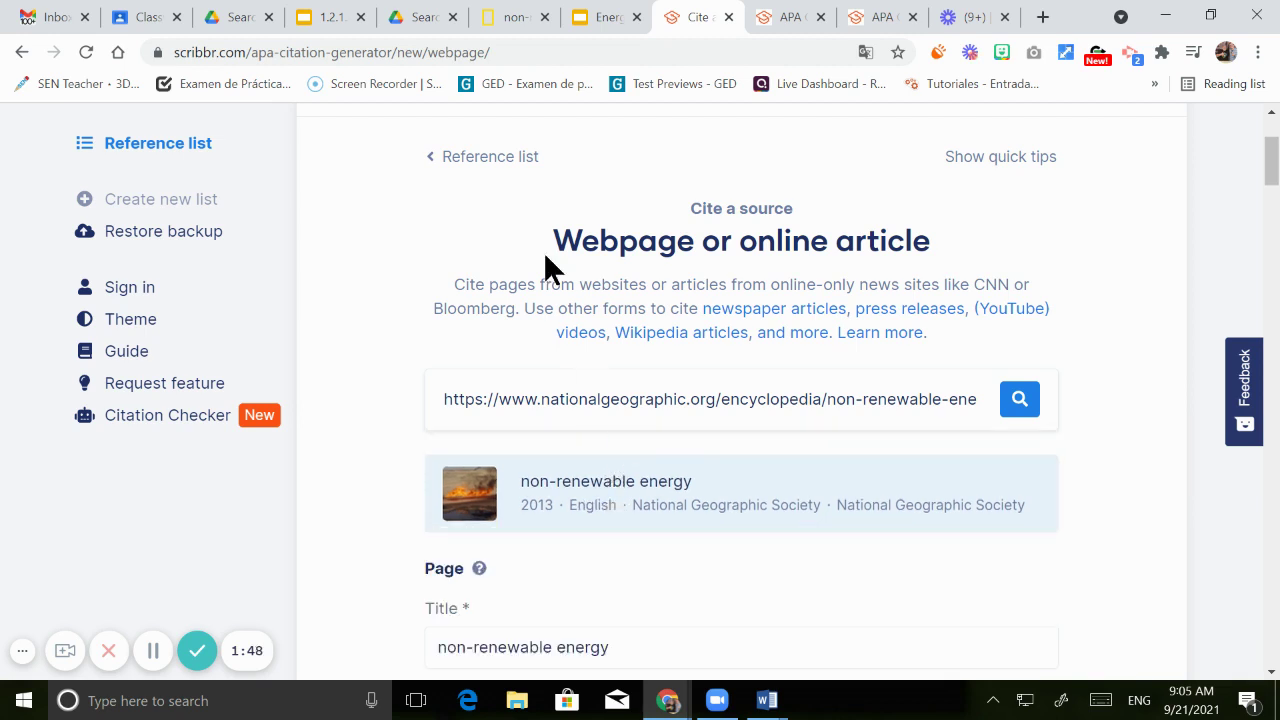
- Review the filled citation details and add the National Geographic source to the reference list
{"action": "scroll", "coordinate": [451, 252], "scroll_direction": "down", "scroll_amount": 2}
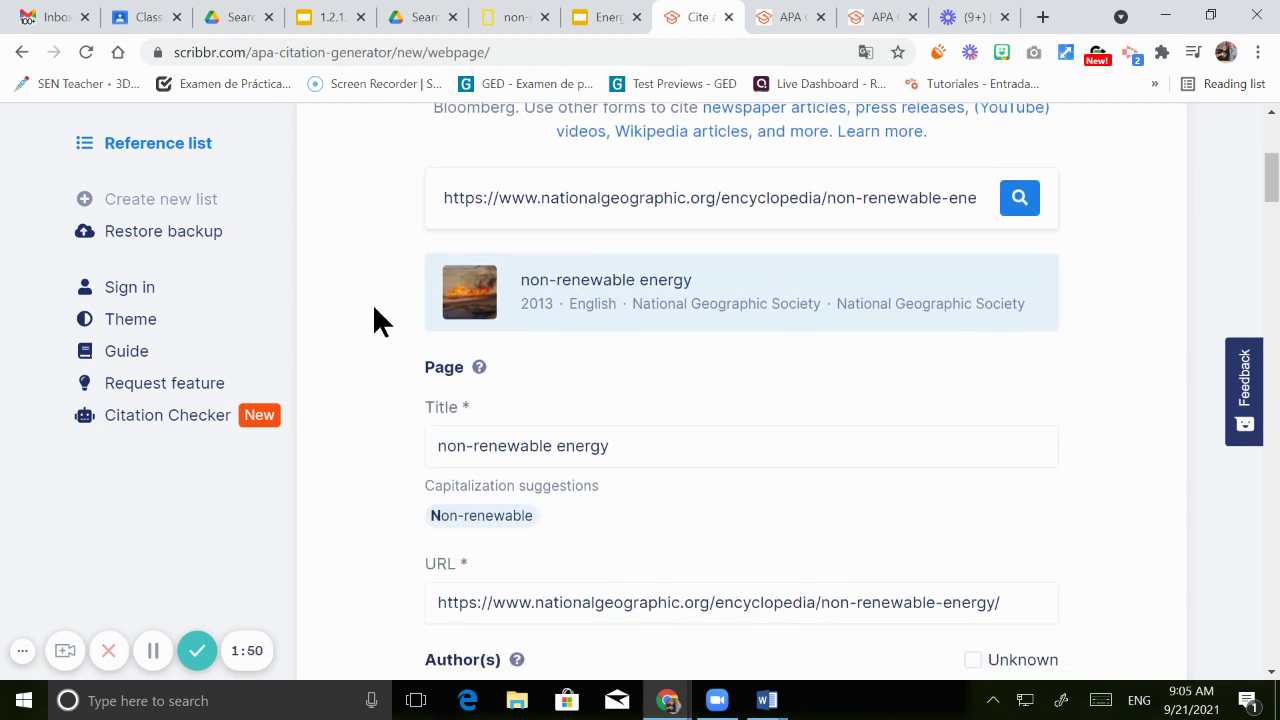
{"action": "scroll", "coordinate": [374, 318], "scroll_direction": "down", "scroll_amount": 2}
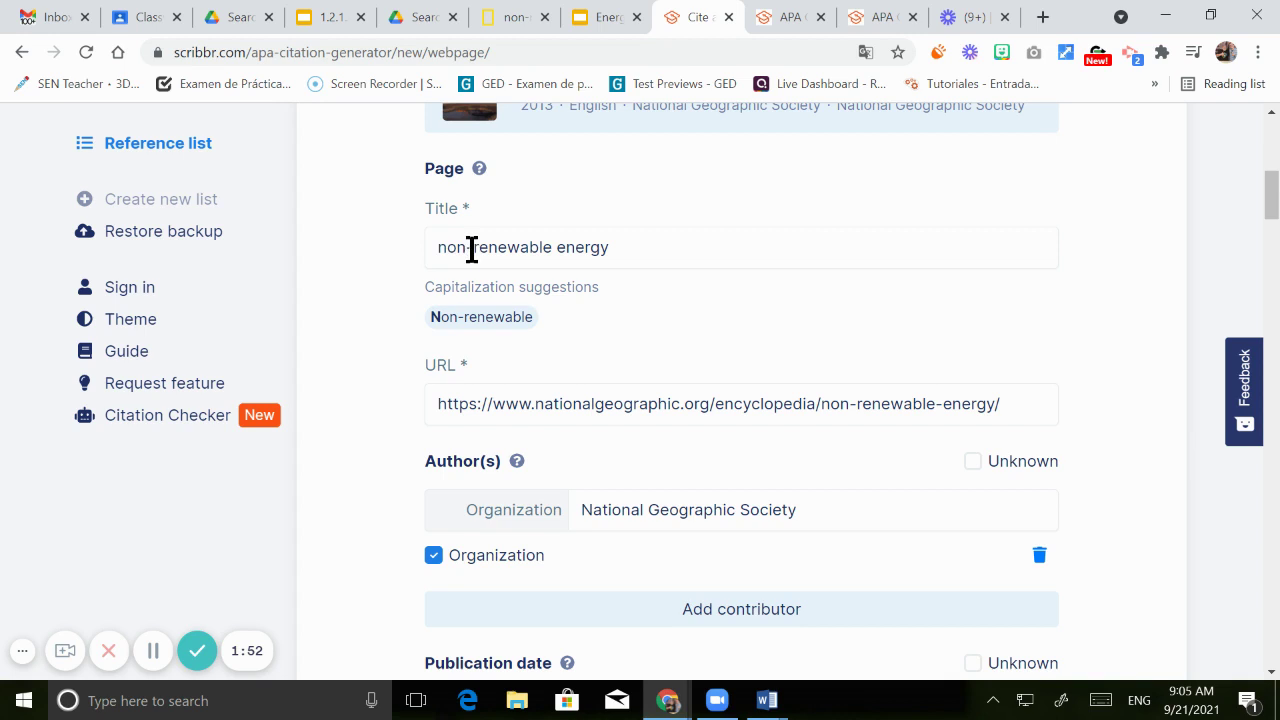
{"action": "scroll", "coordinate": [399, 273], "scroll_direction": "down", "scroll_amount": 2}
{"action": "scroll", "coordinate": [400, 250], "scroll_direction": "down", "scroll_amount": 1}
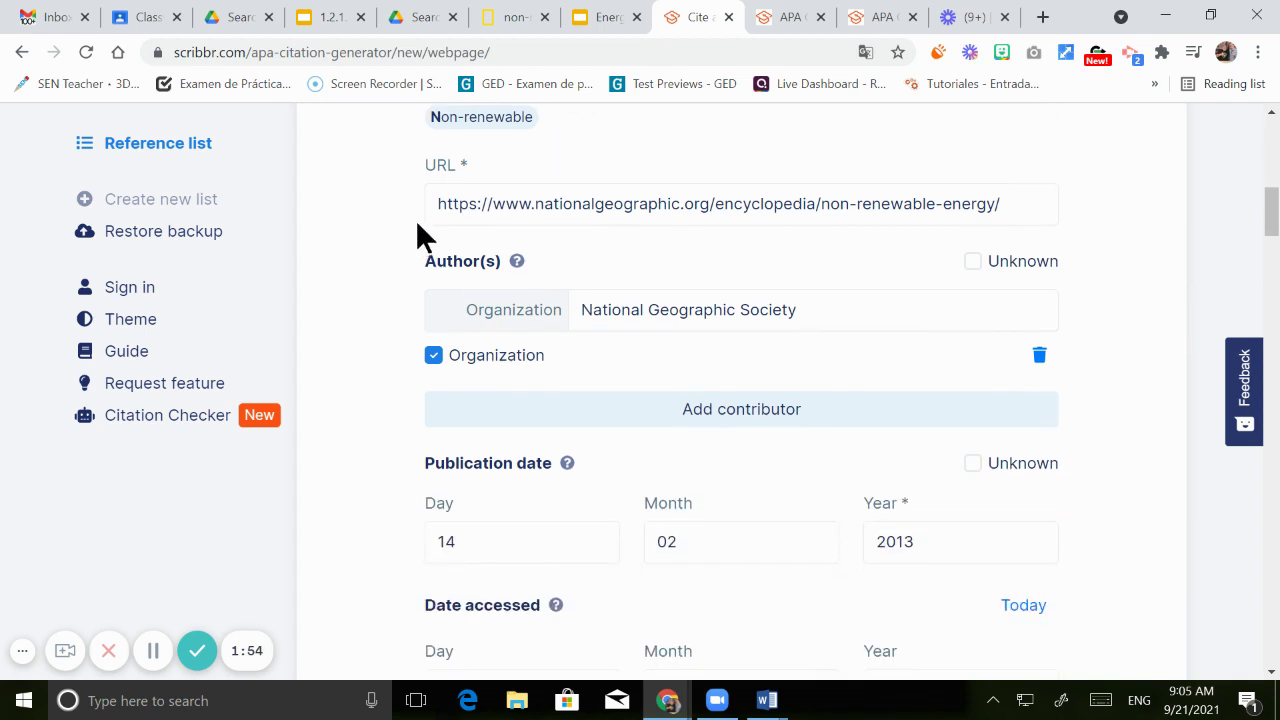
{"action": "scroll", "coordinate": [399, 283], "scroll_direction": "down", "scroll_amount": 2}
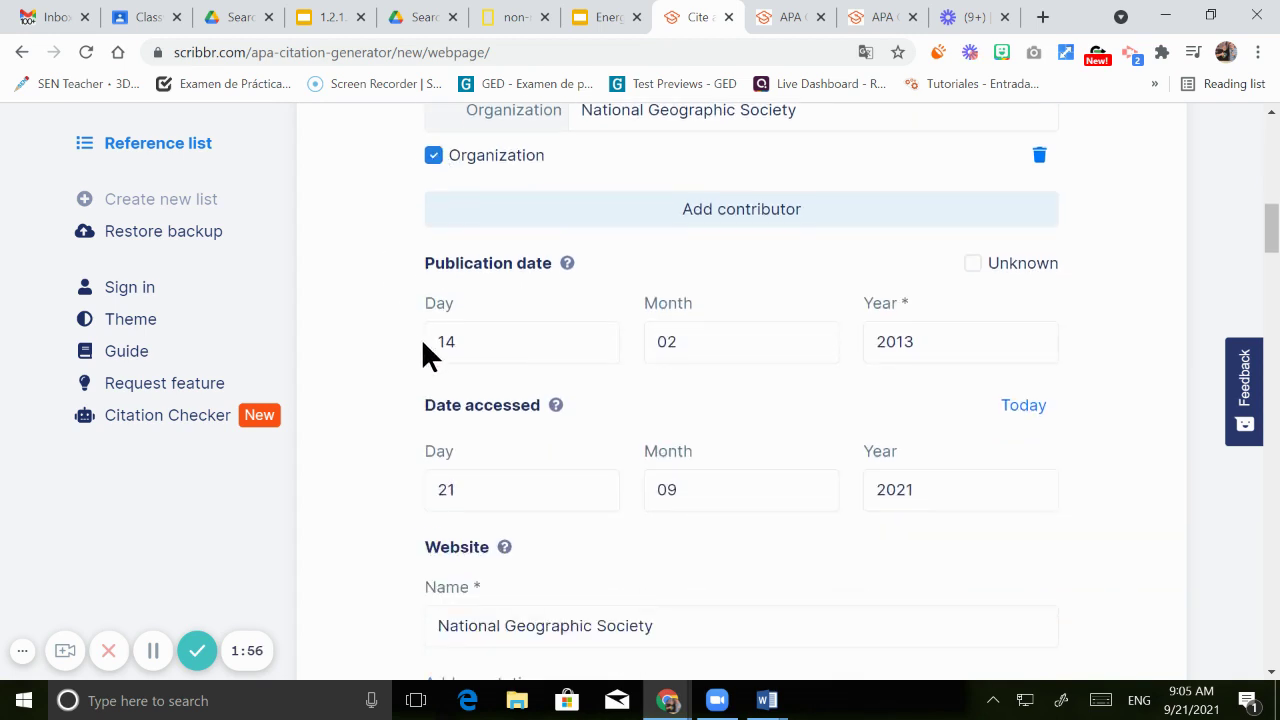
{"action": "scroll", "coordinate": [540, 340], "scroll_direction": "down", "scroll_amount": 3}
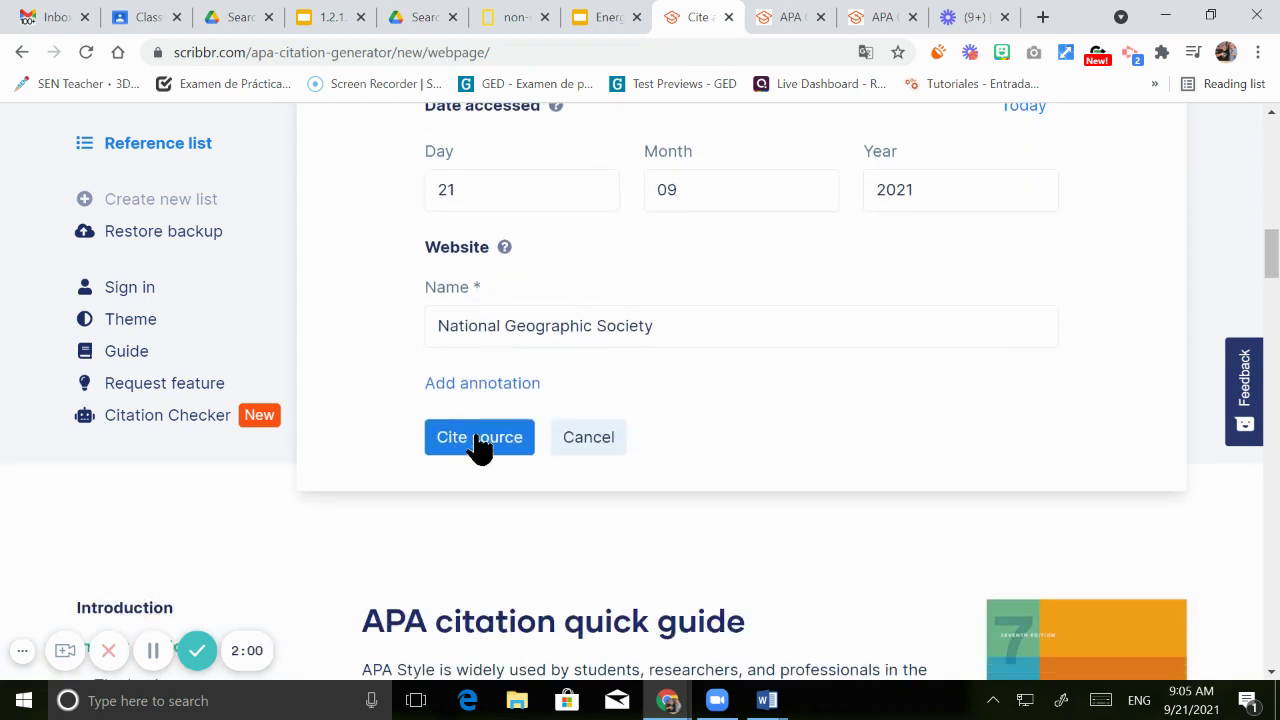
{"action": "scroll", "coordinate": [500, 394], "scroll_direction": "up", "scroll_amount": 4}
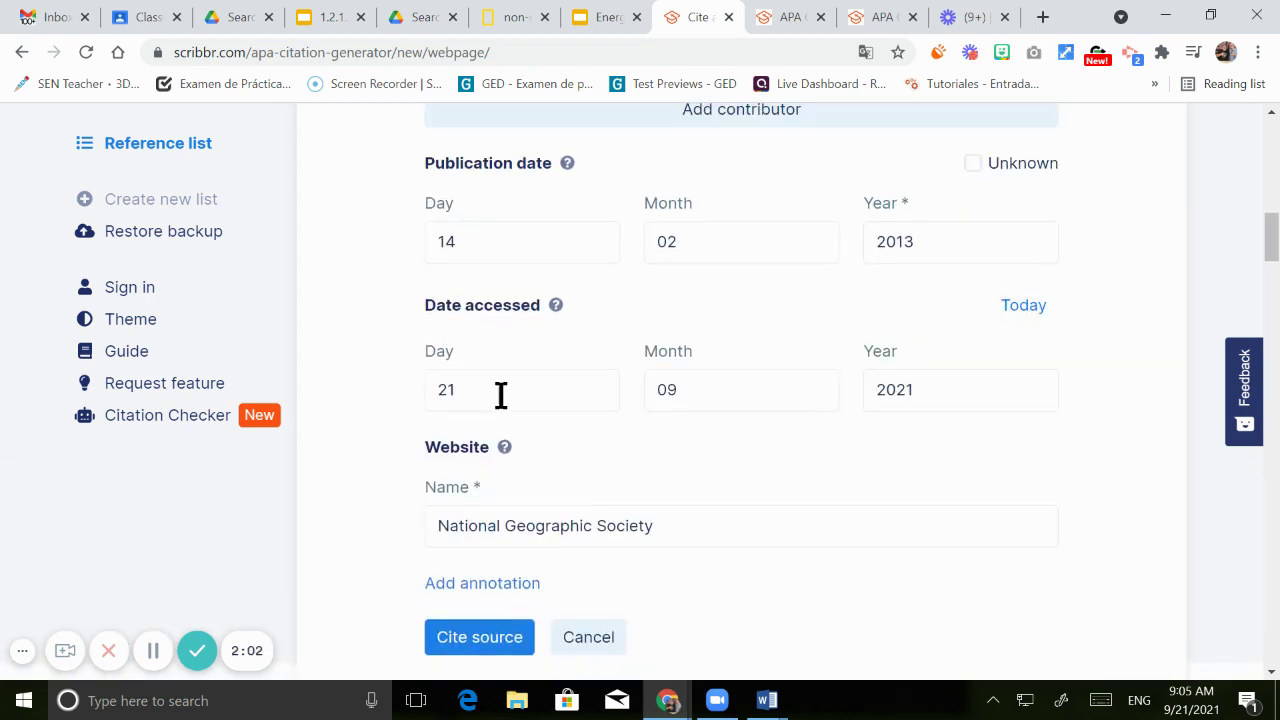
{"action": "scroll", "coordinate": [500, 332], "scroll_direction": "up", "scroll_amount": 3}
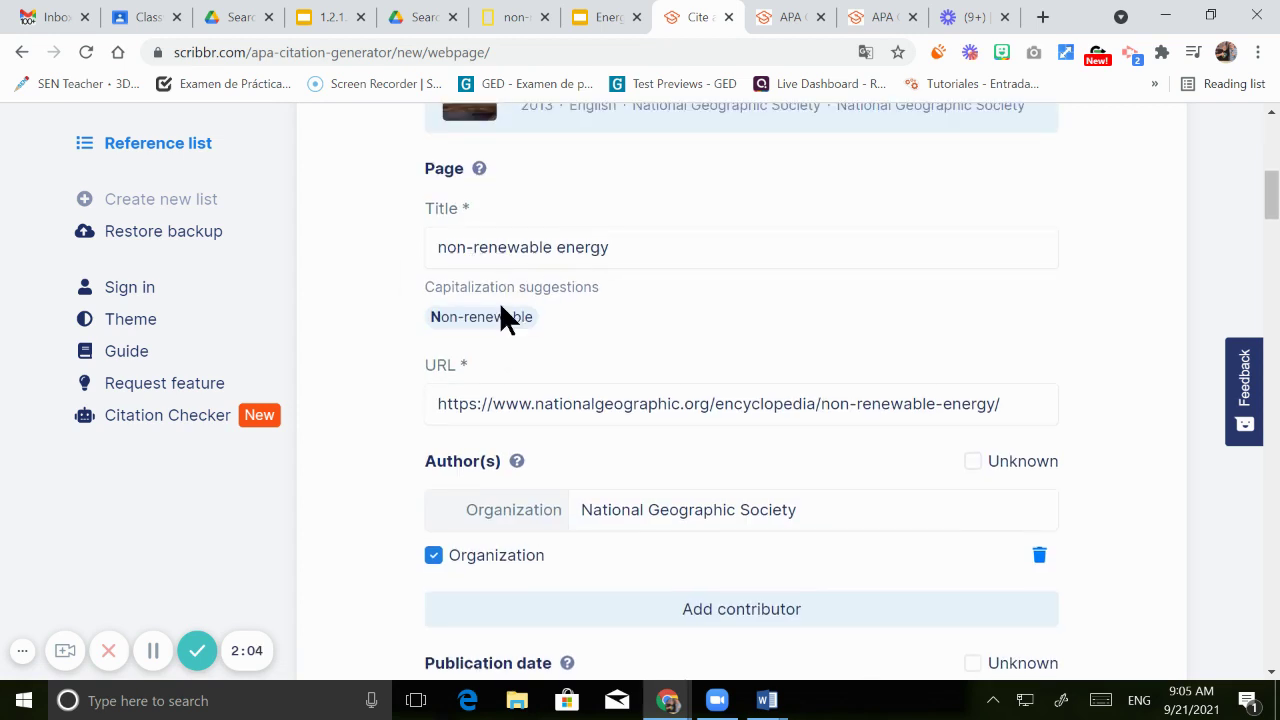
{"action": "scroll", "coordinate": [514, 410], "scroll_direction": "down", "scroll_amount": 4}
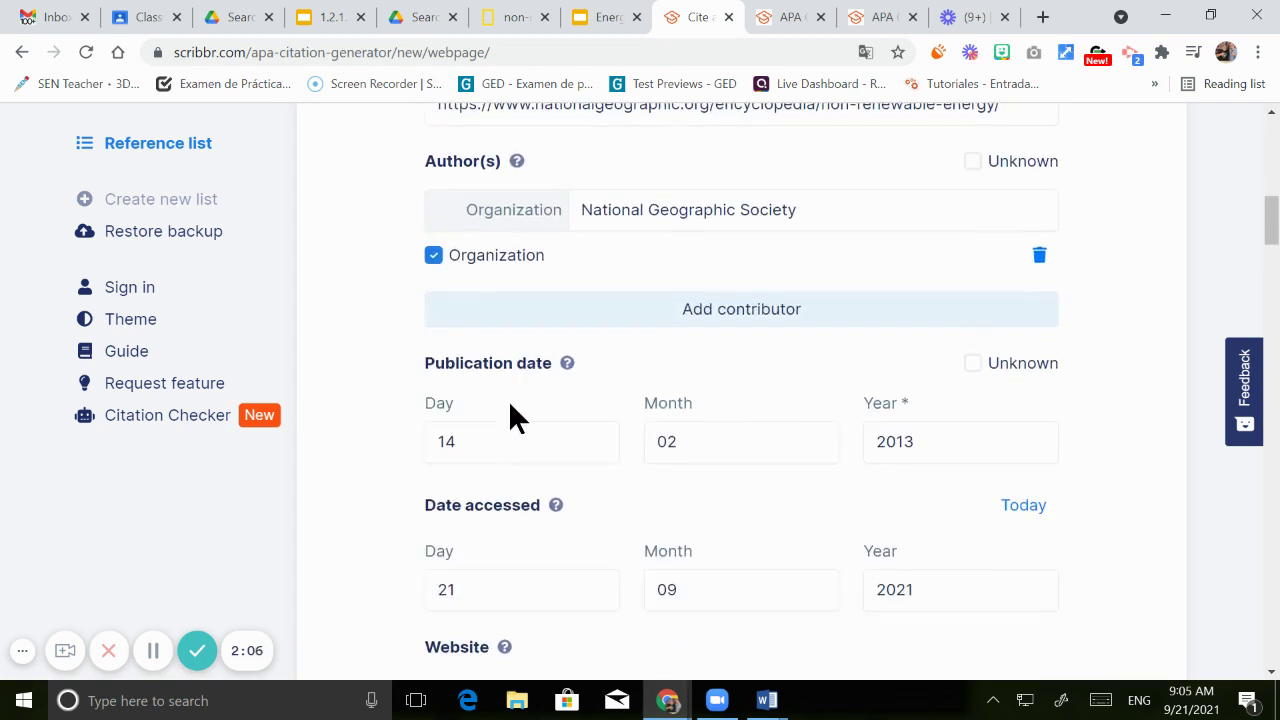
{"action": "scroll", "coordinate": [485, 545], "scroll_direction": "down", "scroll_amount": 3}
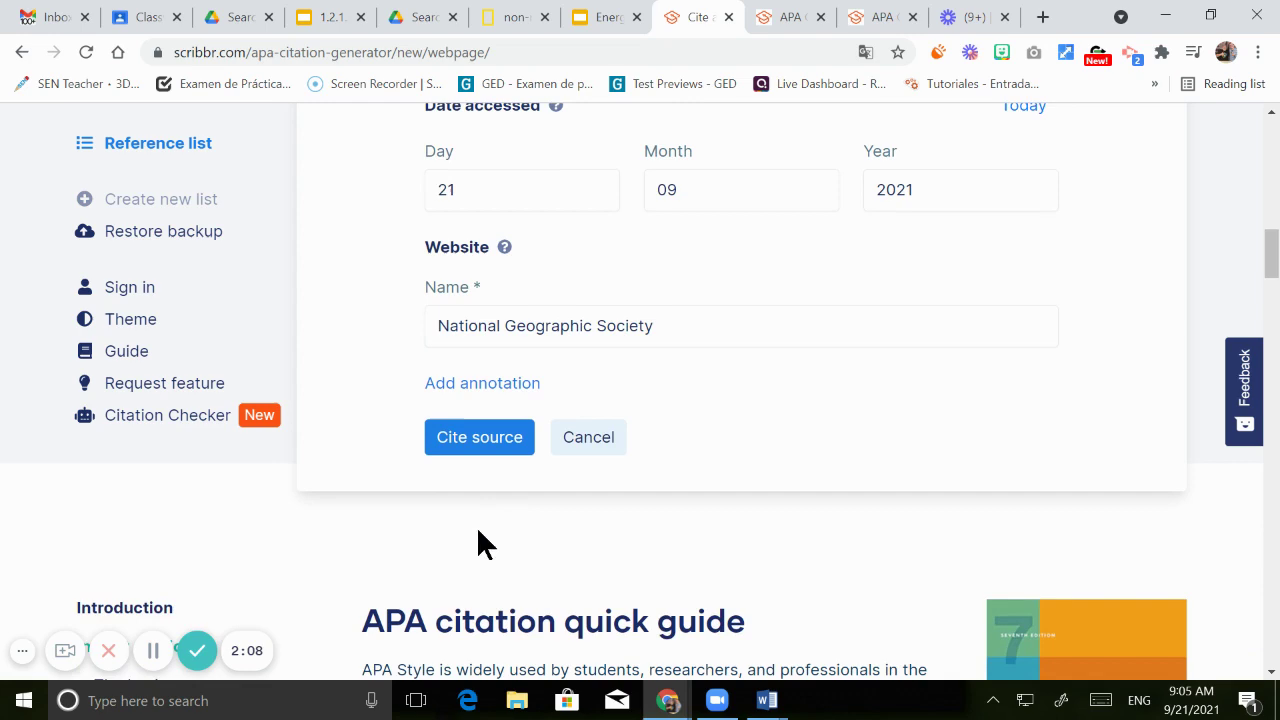
{"action": "left_click", "coordinate": [475, 457]}
- Delete all the old reference text from the Energy Source Project slide's references box
{"action": "scroll", "coordinate": [527, 318], "scroll_direction": "down", "scroll_amount": 2}
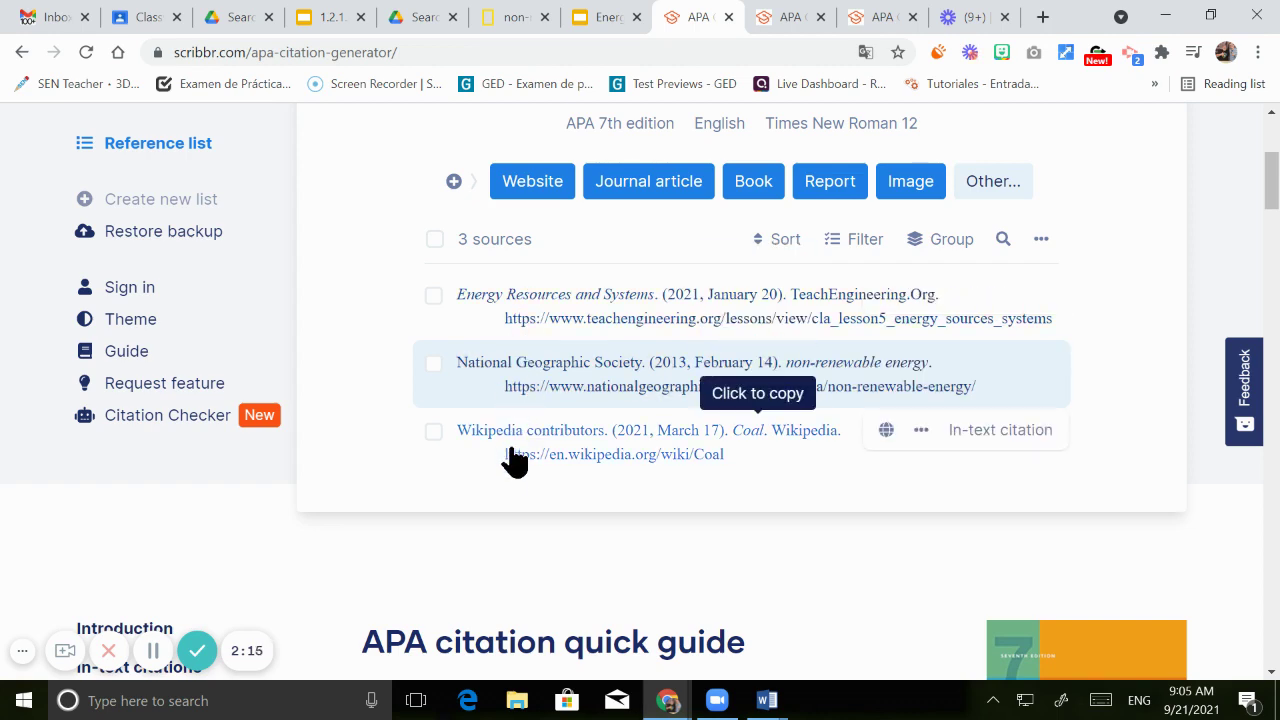
{"action": "scroll", "coordinate": [516, 367], "scroll_direction": "up", "scroll_amount": 3}
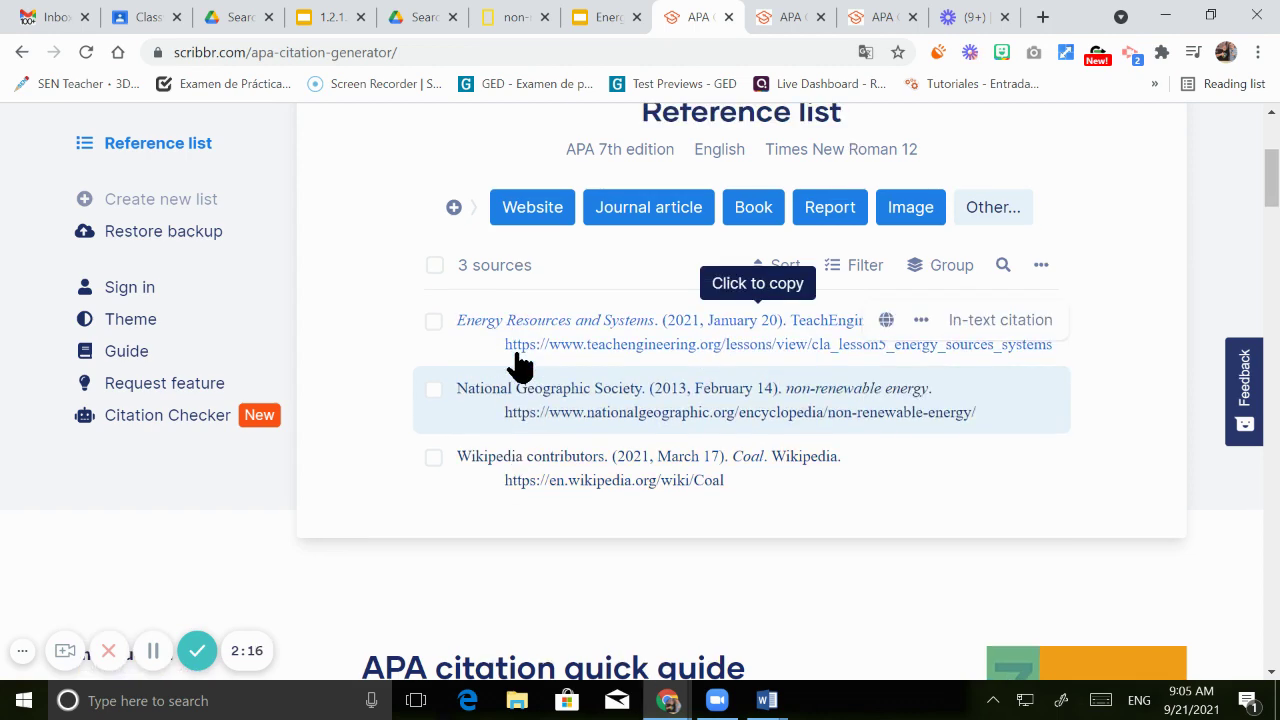
{"action": "scroll", "coordinate": [514, 357], "scroll_direction": "down", "scroll_amount": 1}
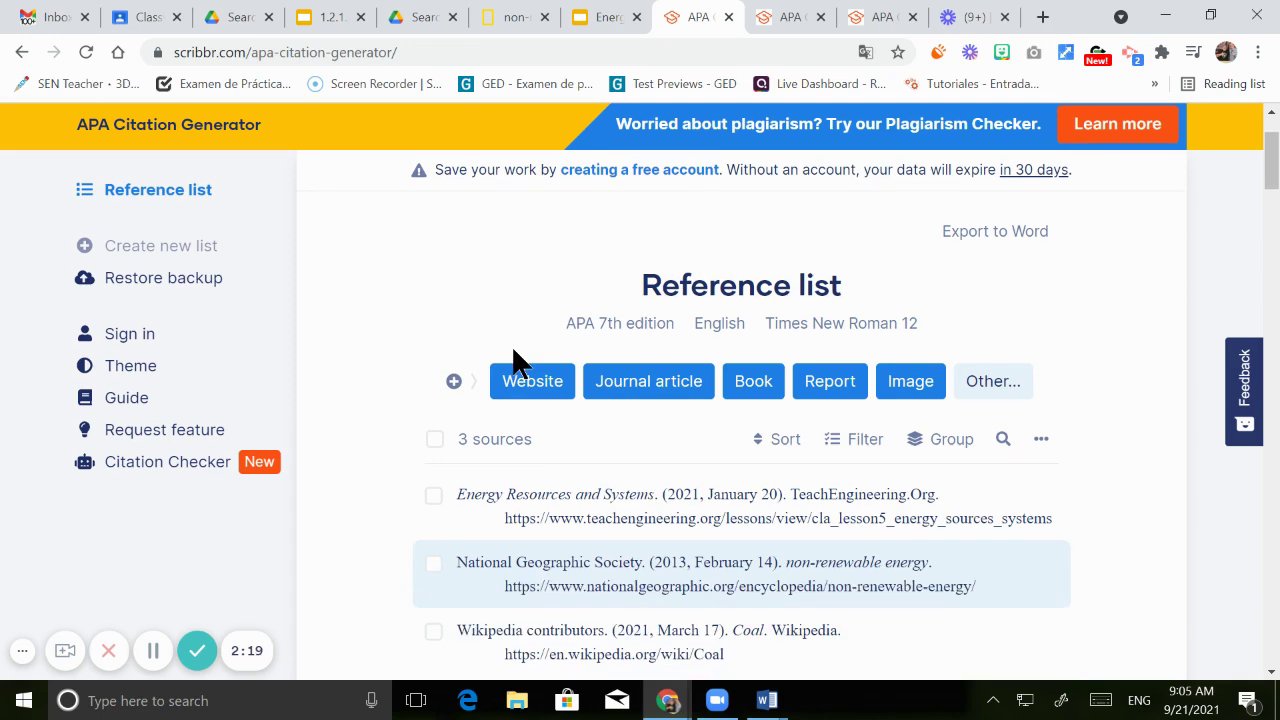
{"action": "left_click", "coordinate": [600, 17]}
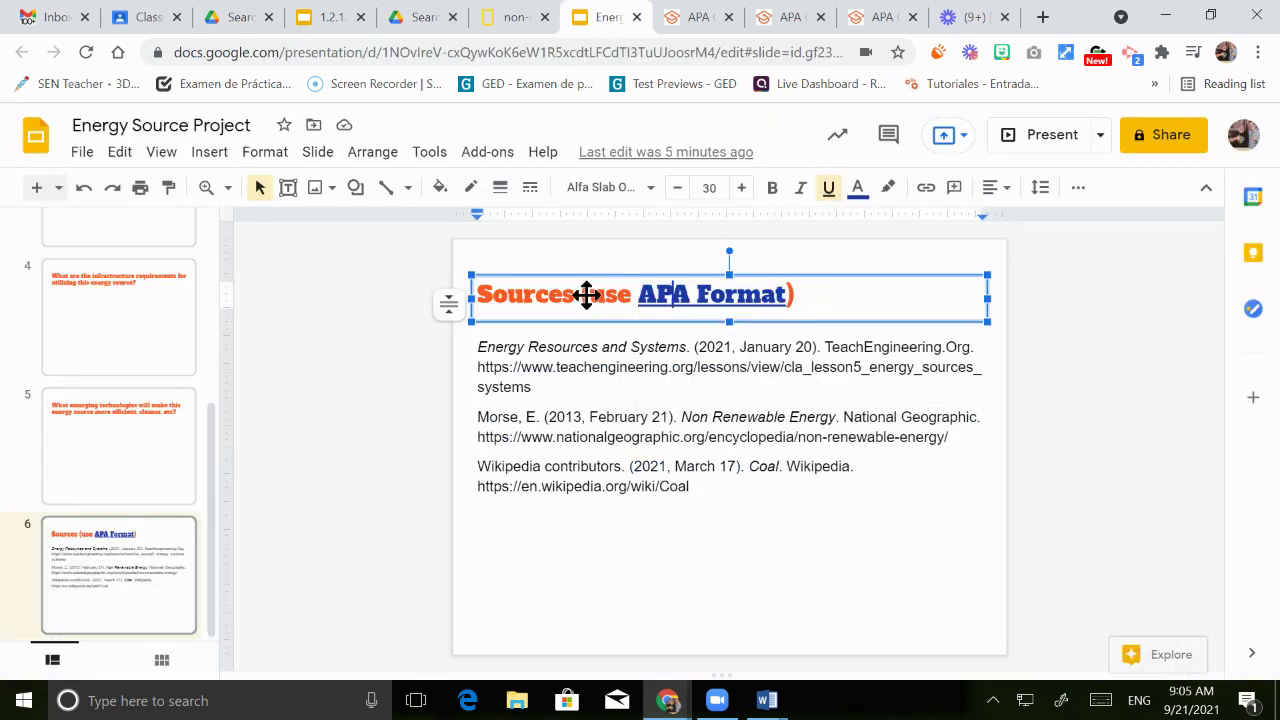
{"action": "left_click", "coordinate": [680, 486]}
{"action": "left_click_drag", "start_coordinate": [737, 491], "coordinate": [440, 347]}
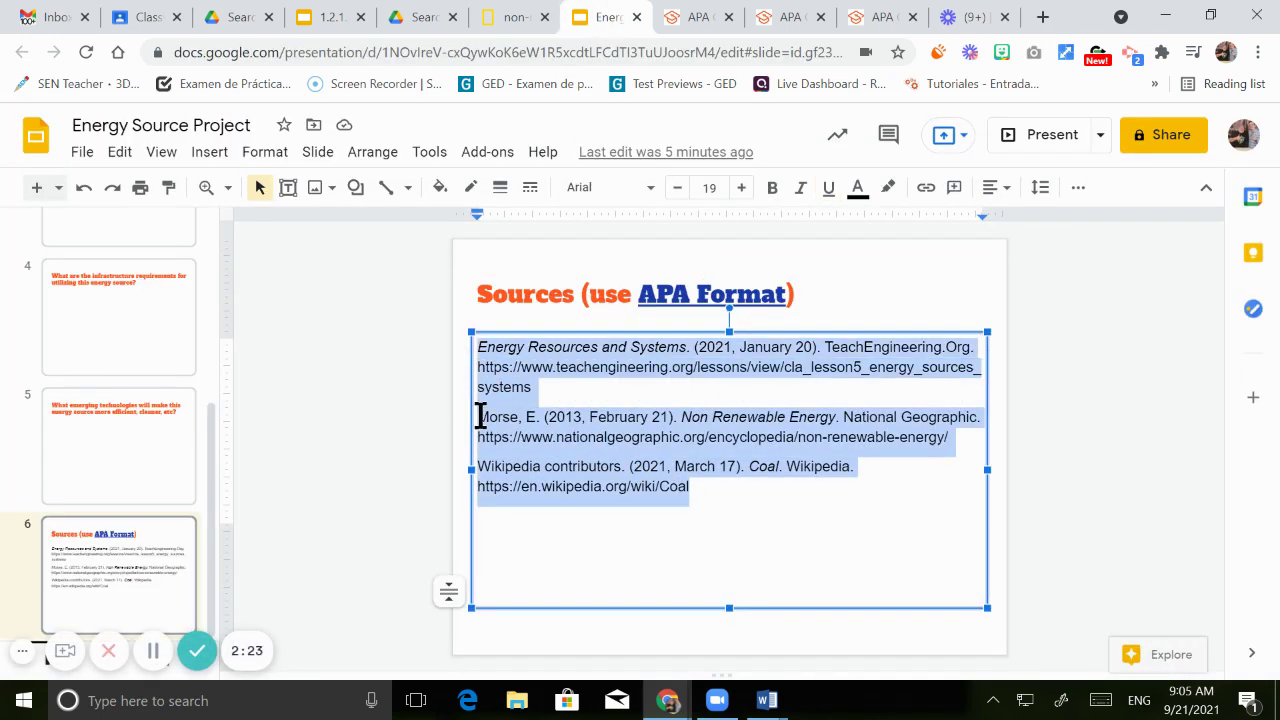
{"action": "key", "text": "BackSpace"}
- Export Scribbr's three-source reference list to Word, downloading a 2021-09-21 .docx file
{"action": "left_click", "coordinate": [683, 20]}
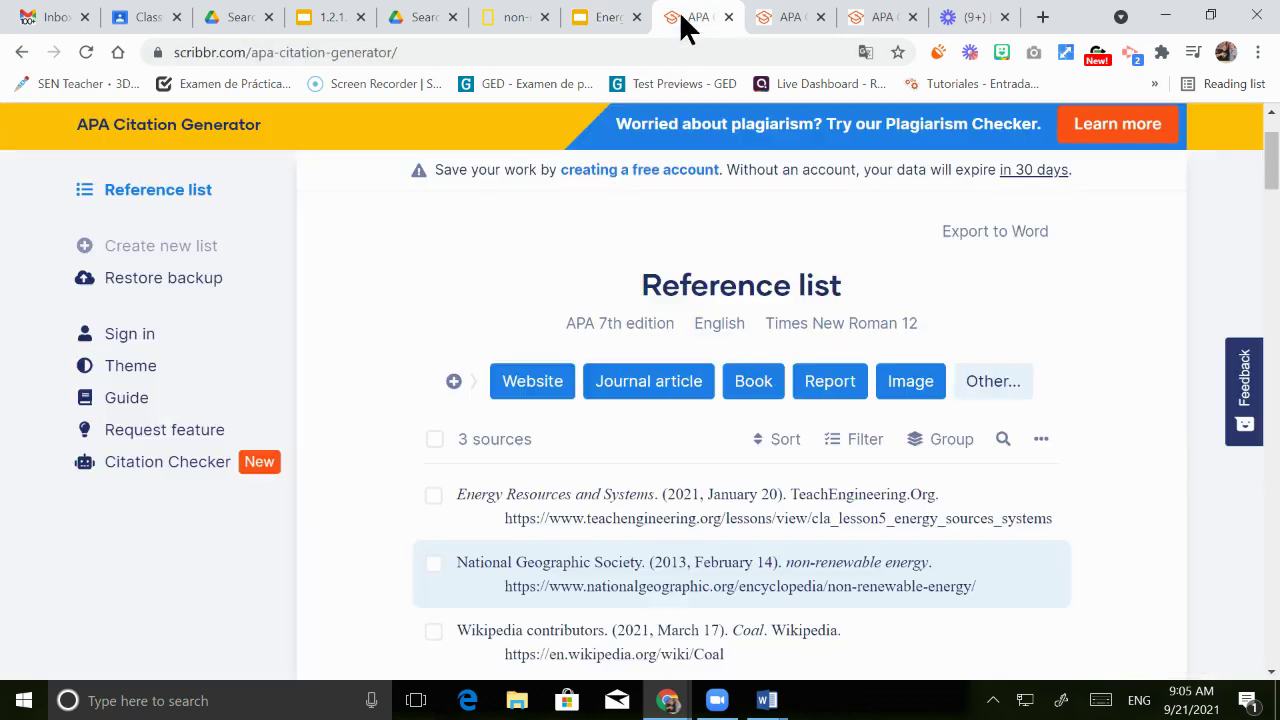
{"action": "scroll", "coordinate": [456, 297], "scroll_direction": "down", "scroll_amount": 2}
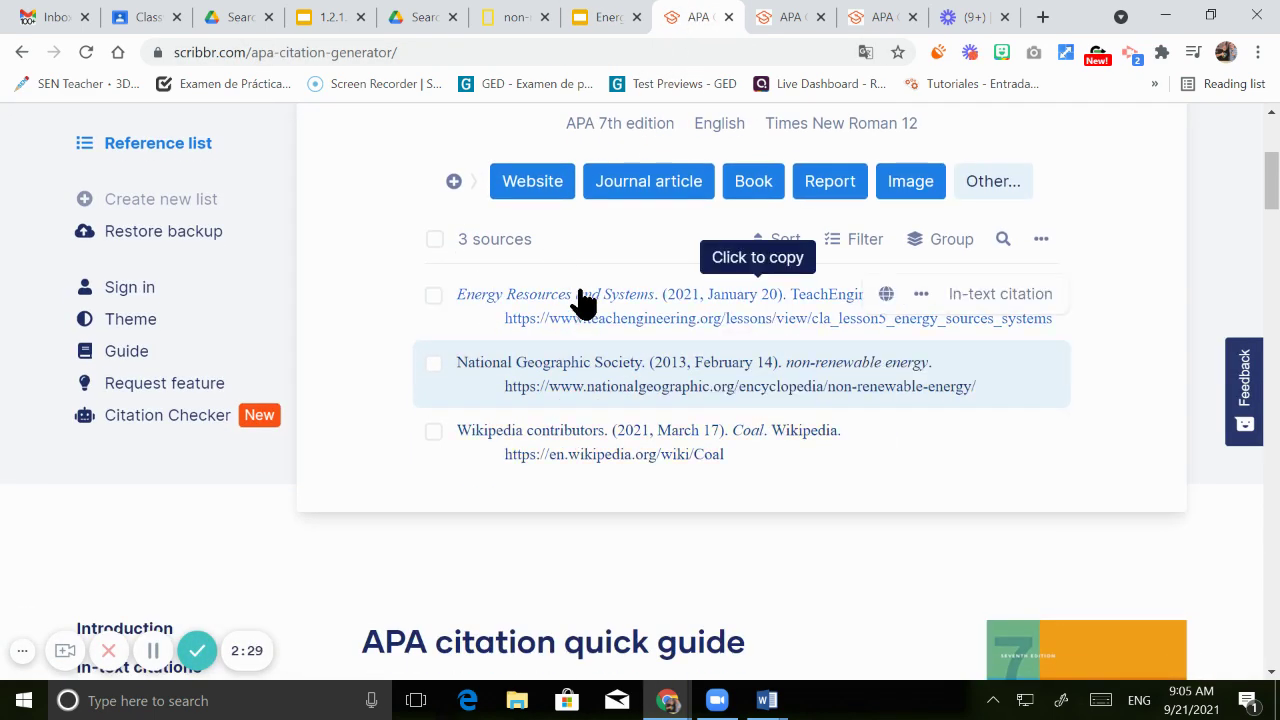
{"action": "scroll", "coordinate": [585, 435], "scroll_direction": "up", "scroll_amount": 2}
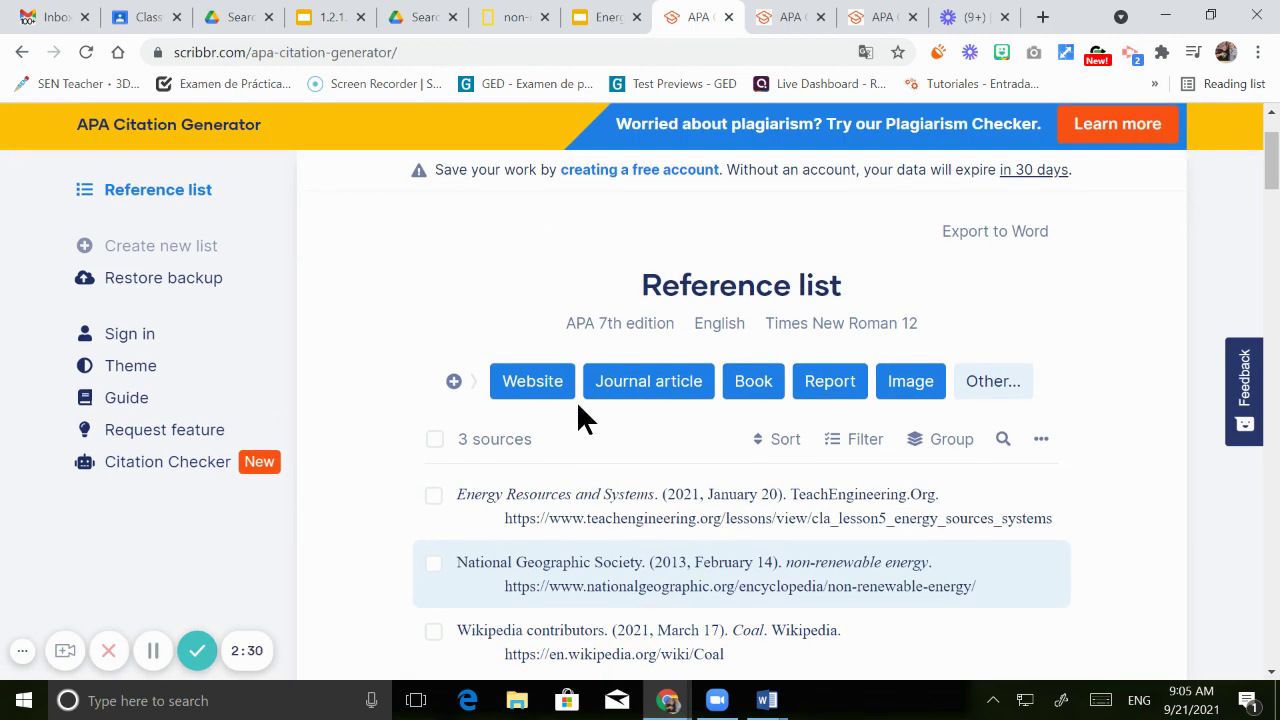
{"action": "left_click", "coordinate": [984, 243]}
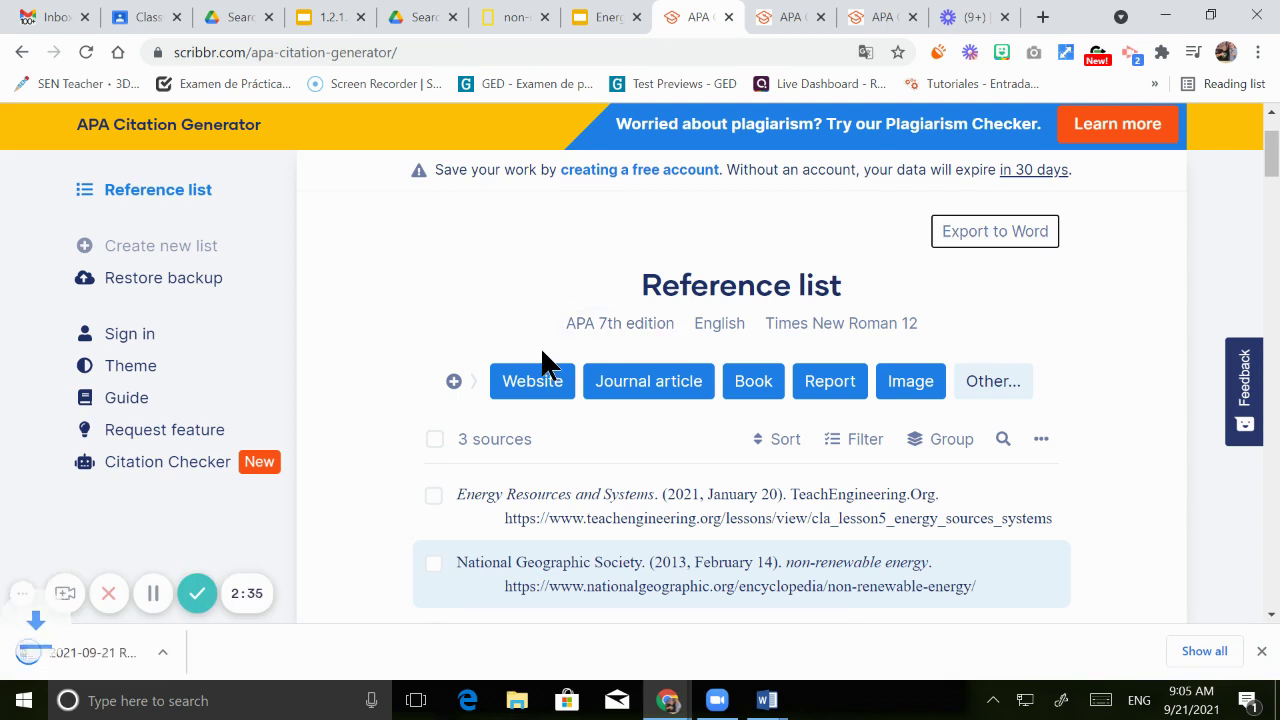
- Open the downloaded reference list in Word, copy its three references, and minimize the document
{"action": "left_click", "coordinate": [119, 649]}
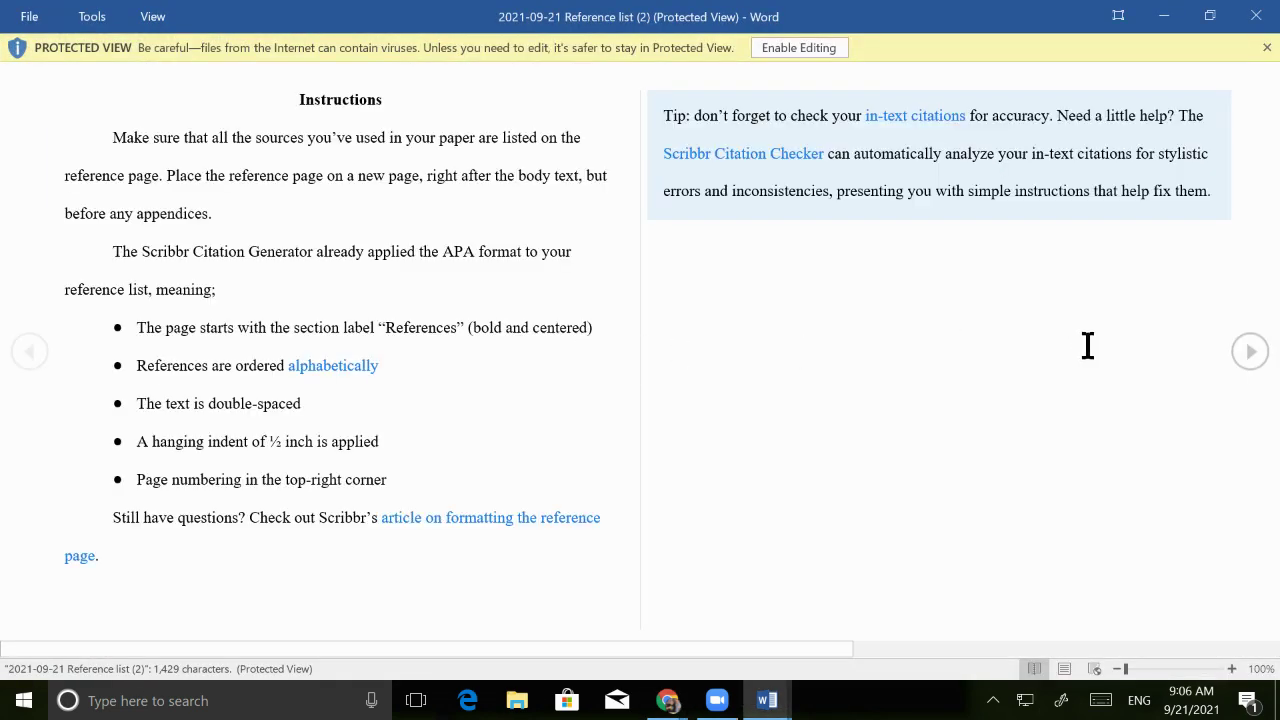
{"action": "left_click", "coordinate": [1249, 353]}
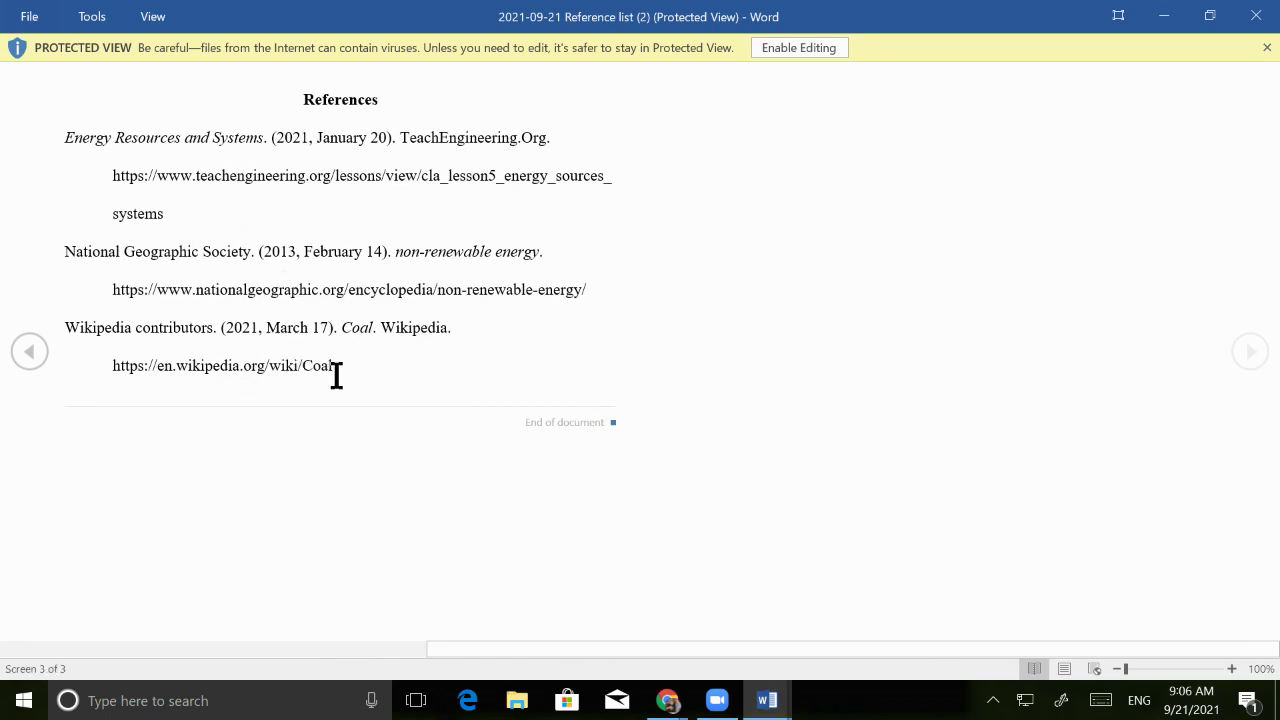
{"action": "left_click_drag", "start_coordinate": [340, 369], "coordinate": [75, 150]}
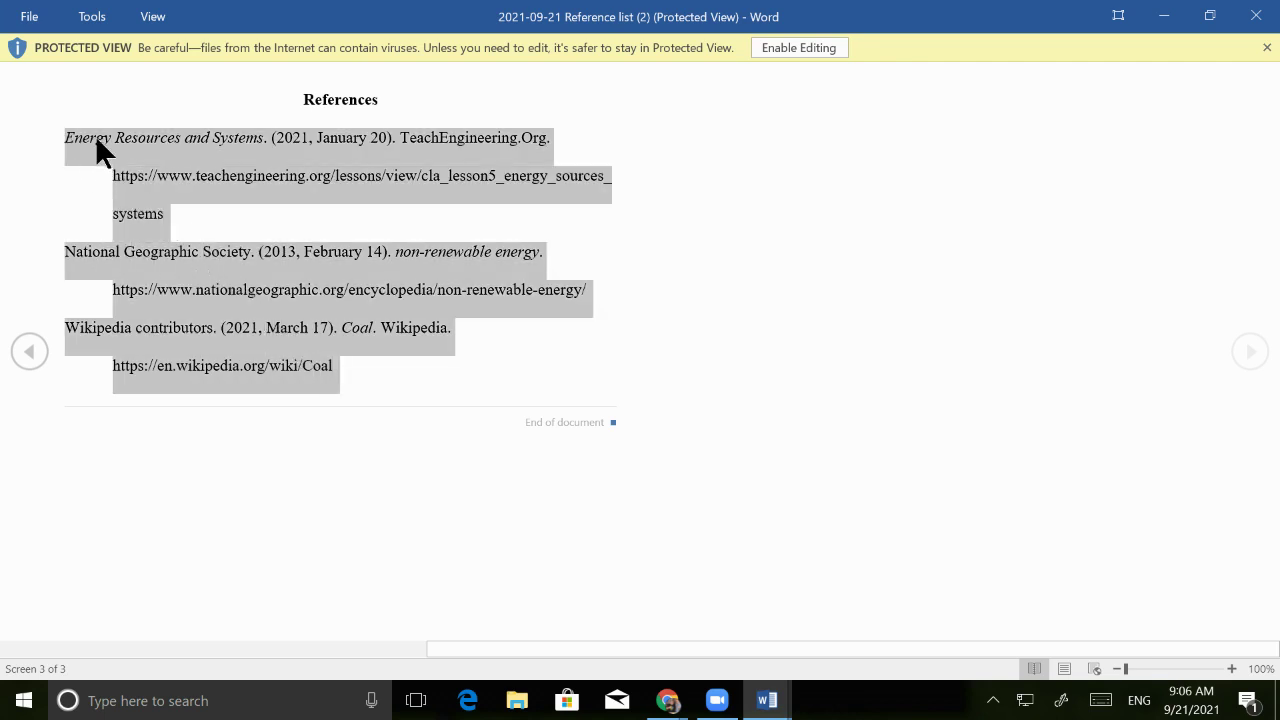
{"action": "right_click", "coordinate": [100, 138]}
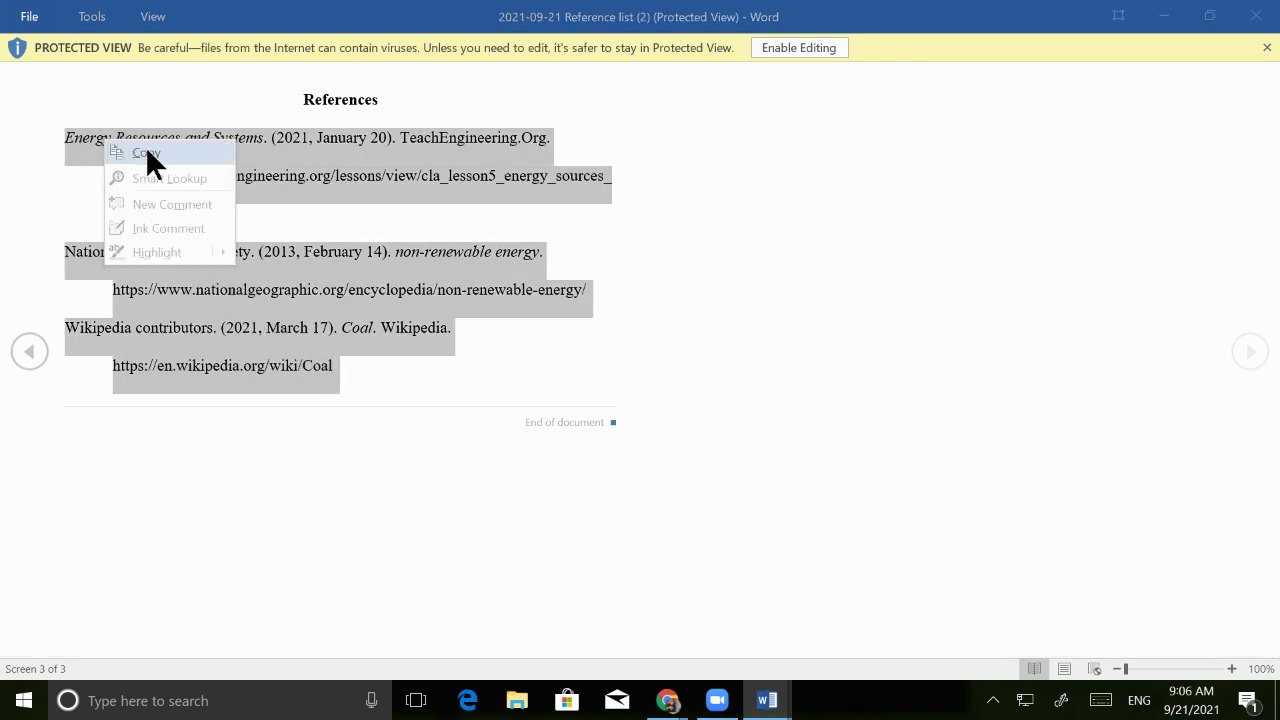
{"action": "left_click", "coordinate": [145, 154]}
{"action": "left_click", "coordinate": [1160, 20]}
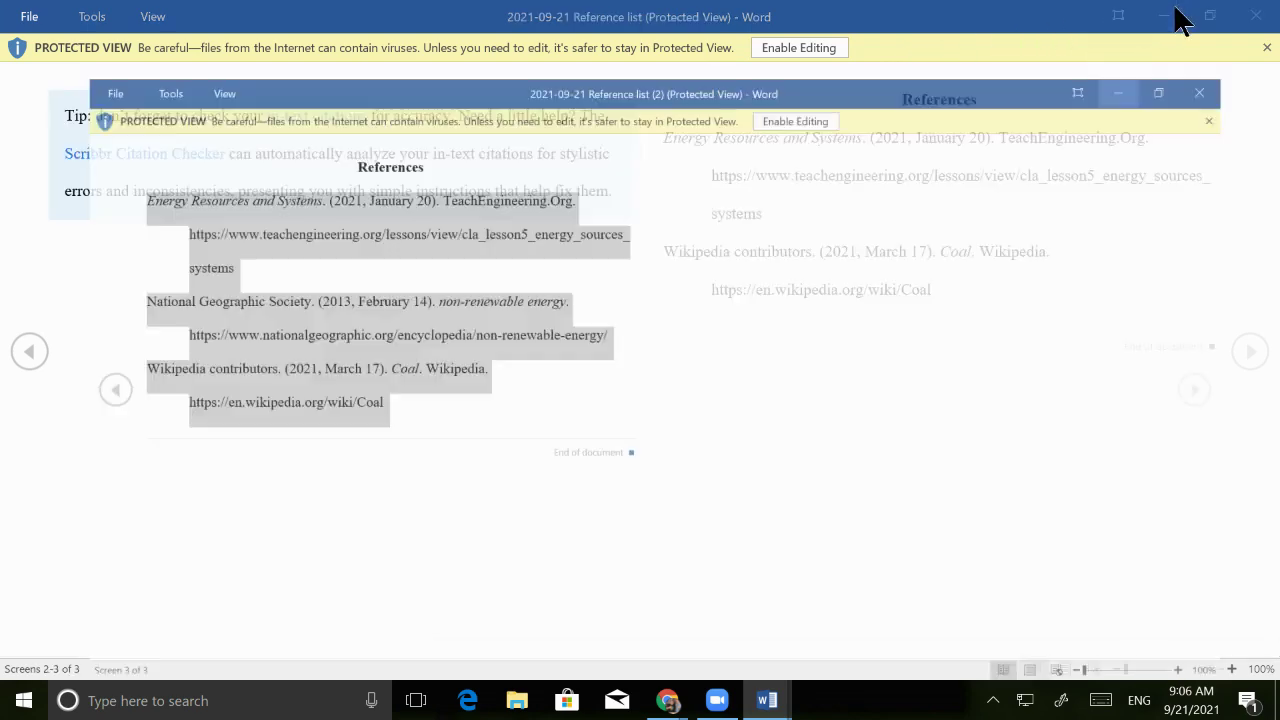
- Turn off italics in the empty Sources slide text box and paste the three APA references
{"action": "left_click", "coordinate": [1160, 22]}
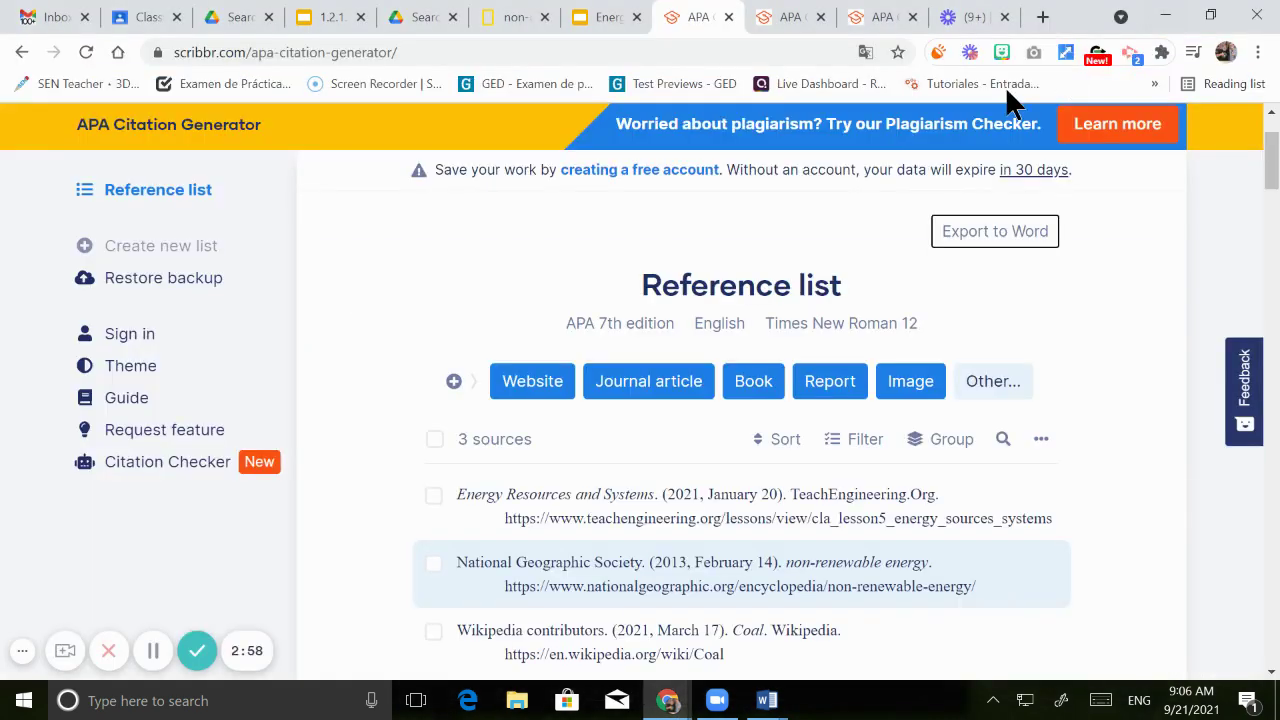
{"action": "left_click", "coordinate": [590, 28]}
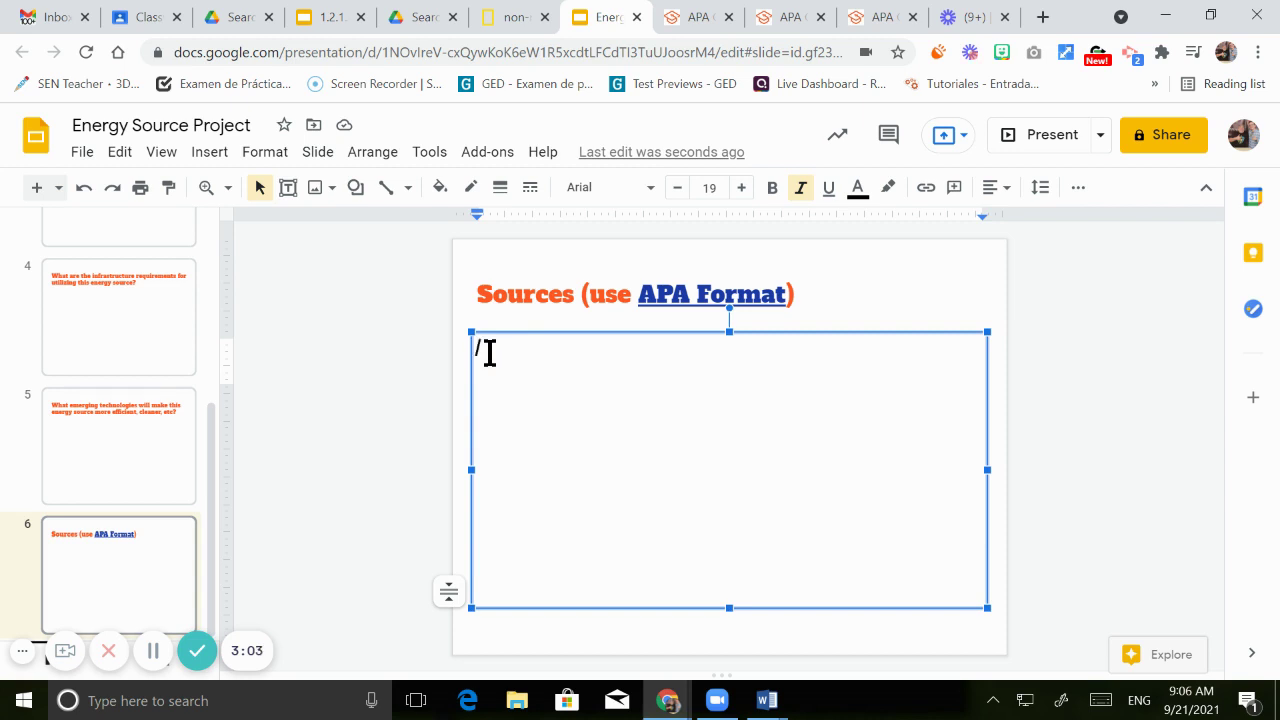
{"action": "left_click", "coordinate": [802, 190]}
{"action": "key", "text": "Return"}
{"action": "key", "text": "BackSpace"}
{"action": "key", "text": "ctrl+v"}
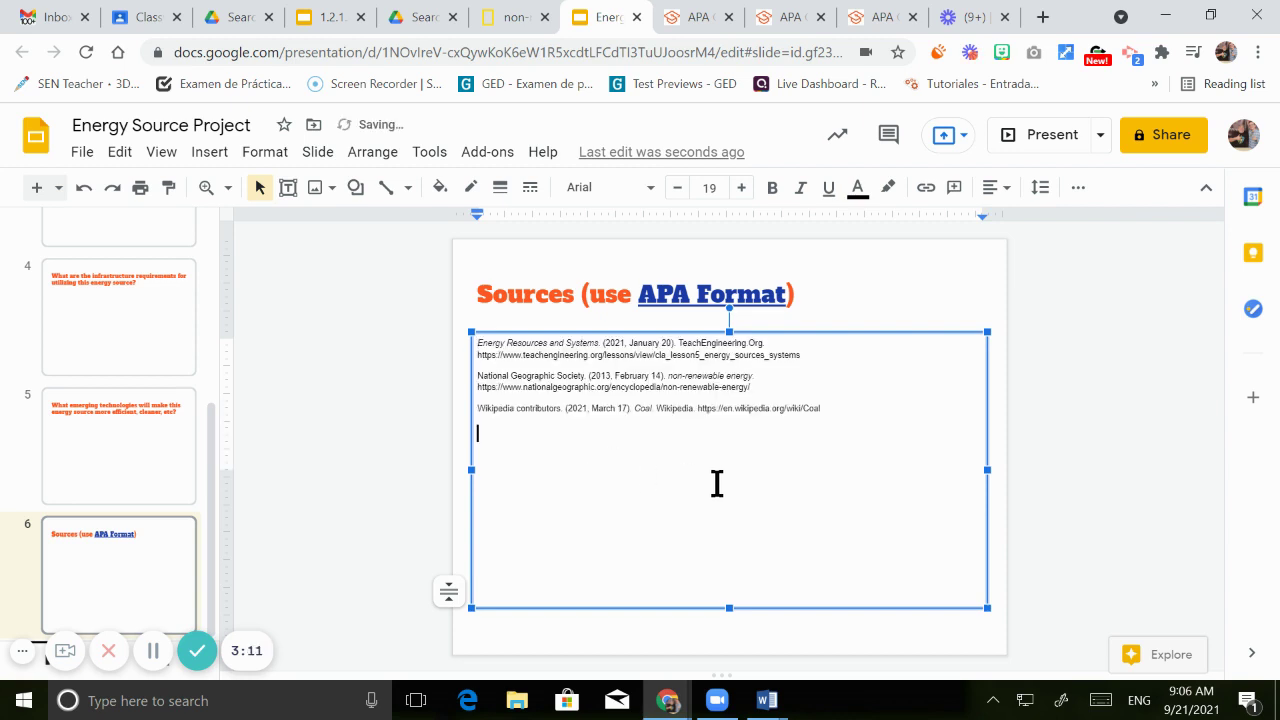
- Select the pasted references and increase their font size four steps to 28 point
{"action": "left_click_drag", "start_coordinate": [579, 437], "coordinate": [486, 334]}
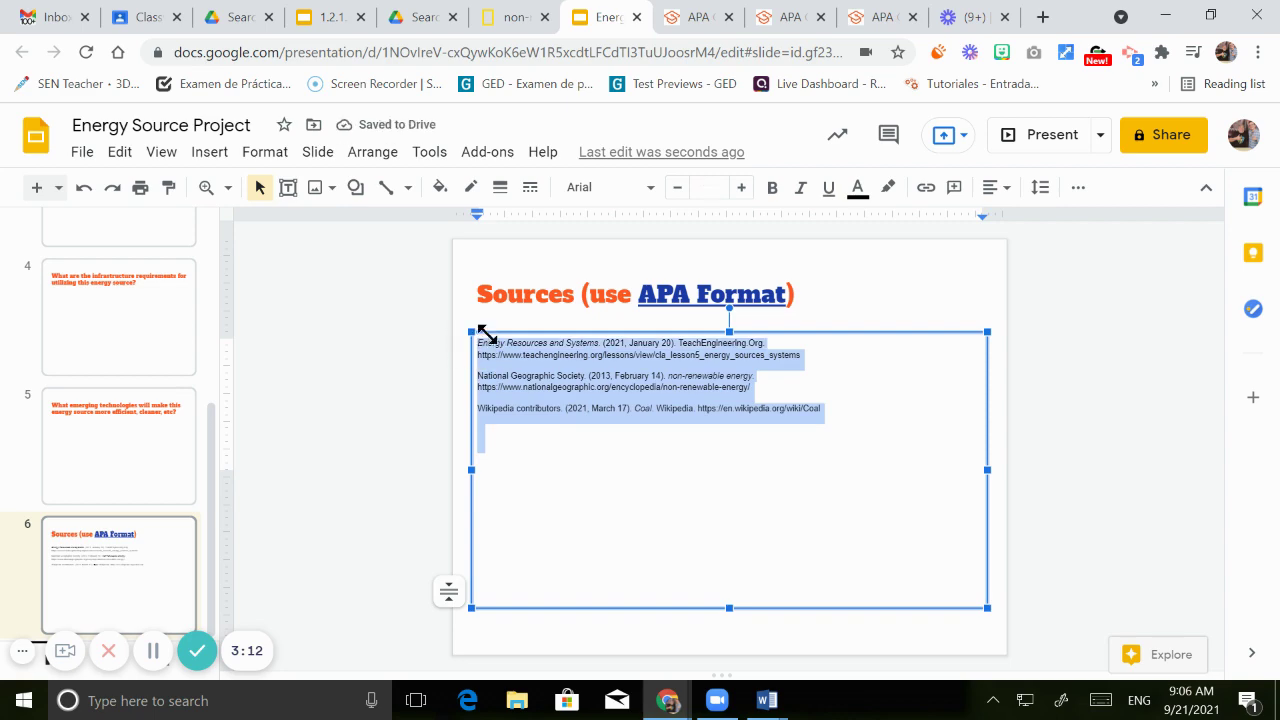
{"action": "left_click", "coordinate": [743, 188]}
{"action": "left_click", "coordinate": [743, 188]}
{"action": "left_click", "coordinate": [743, 188]}
{"action": "left_click", "coordinate": [743, 188]}
{"action": "left_click", "coordinate": [743, 188]}
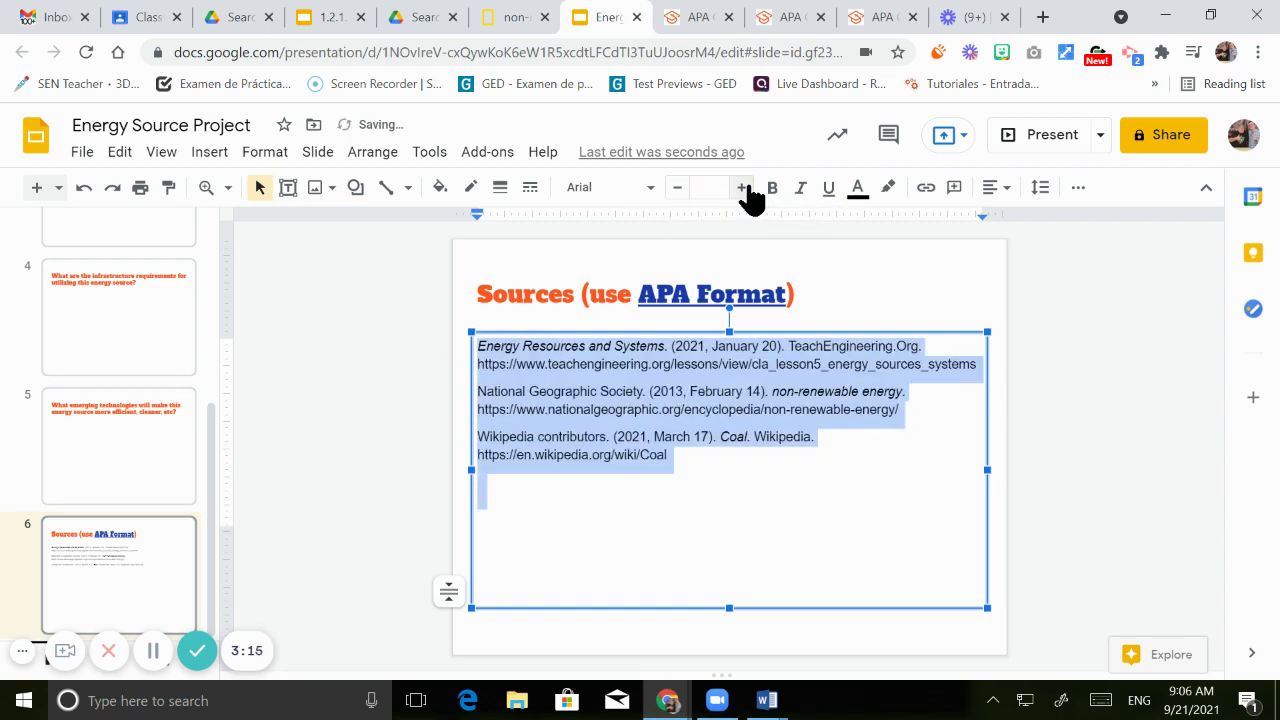
{"action": "left_click", "coordinate": [743, 188]}
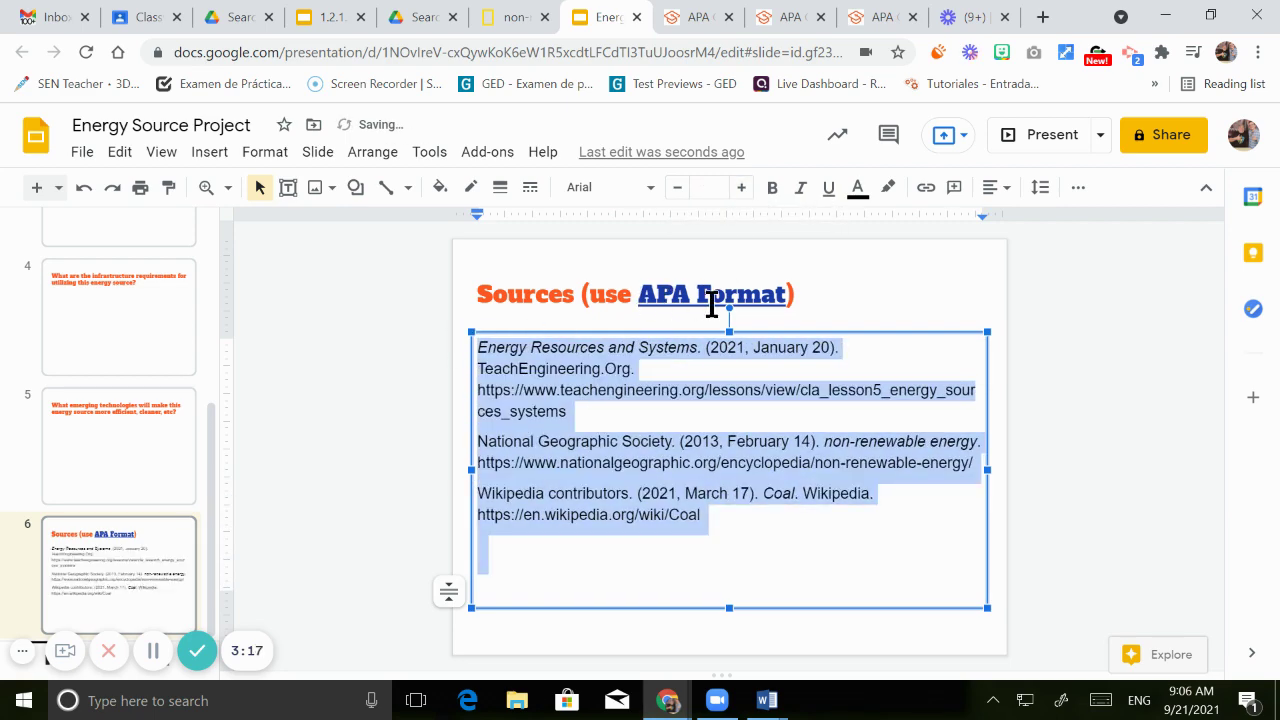
{"action": "left_click", "coordinate": [726, 535]}
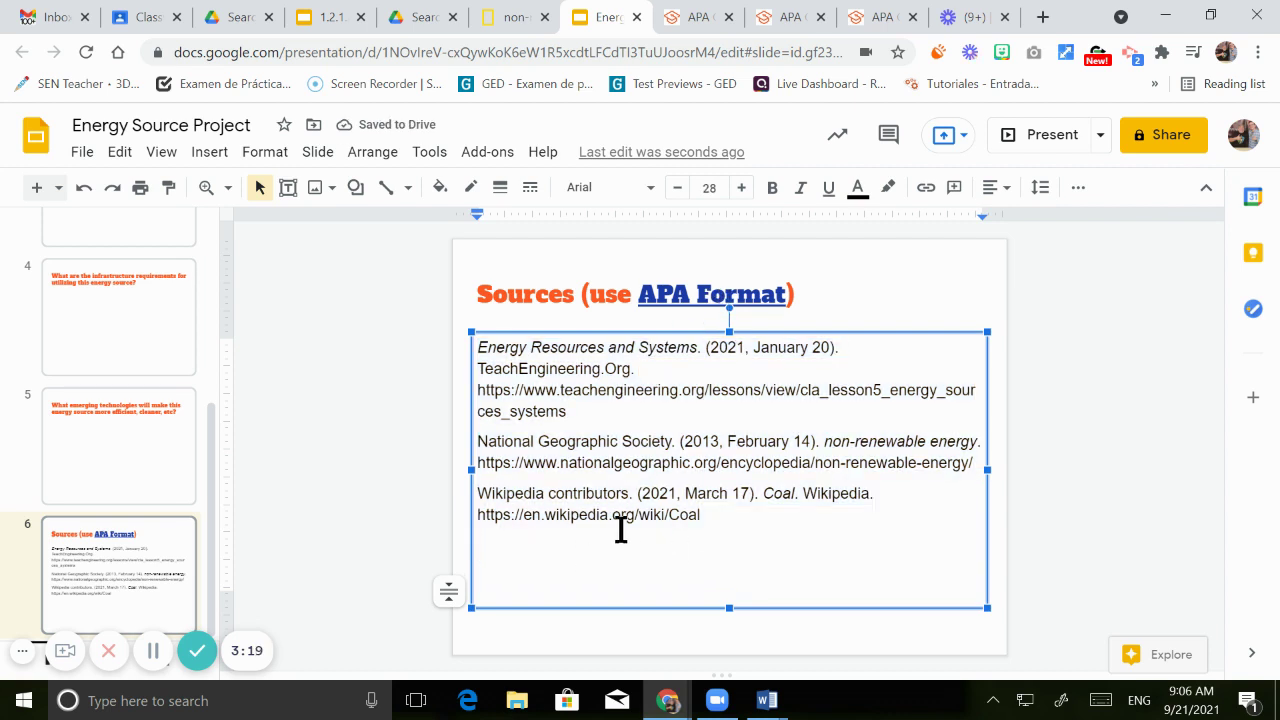
{"action": "left_click", "coordinate": [575, 570]}
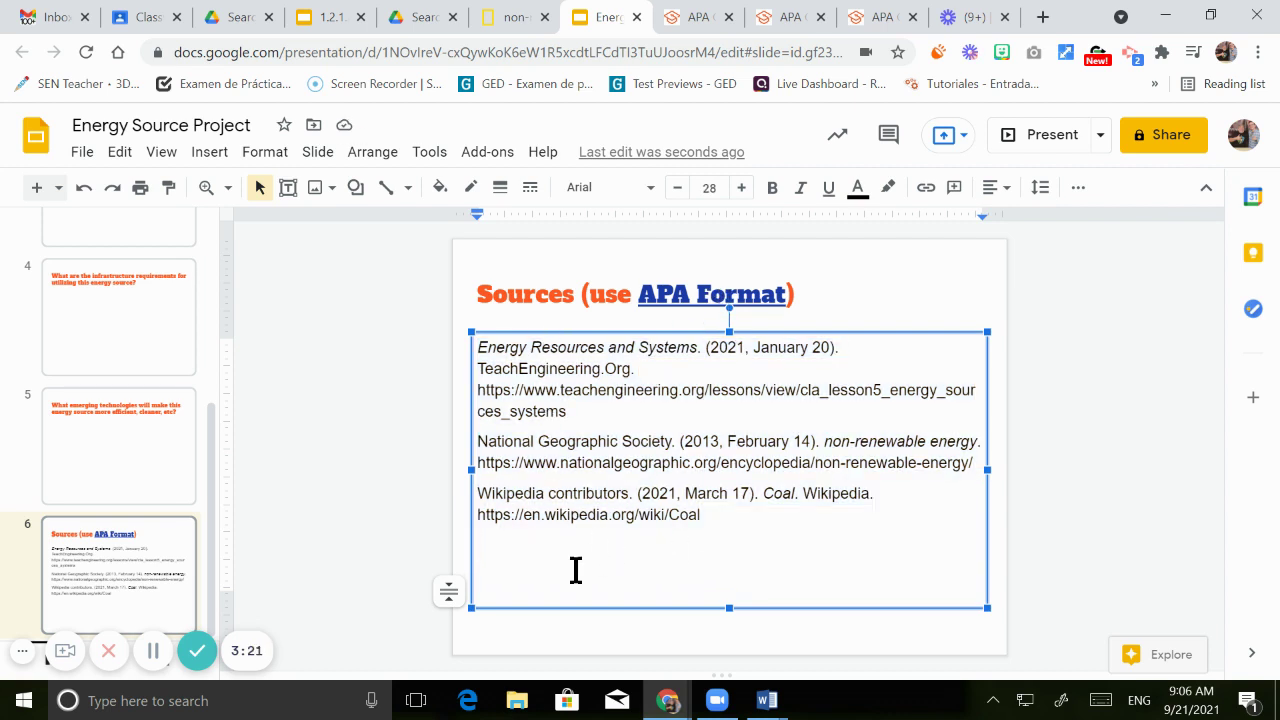